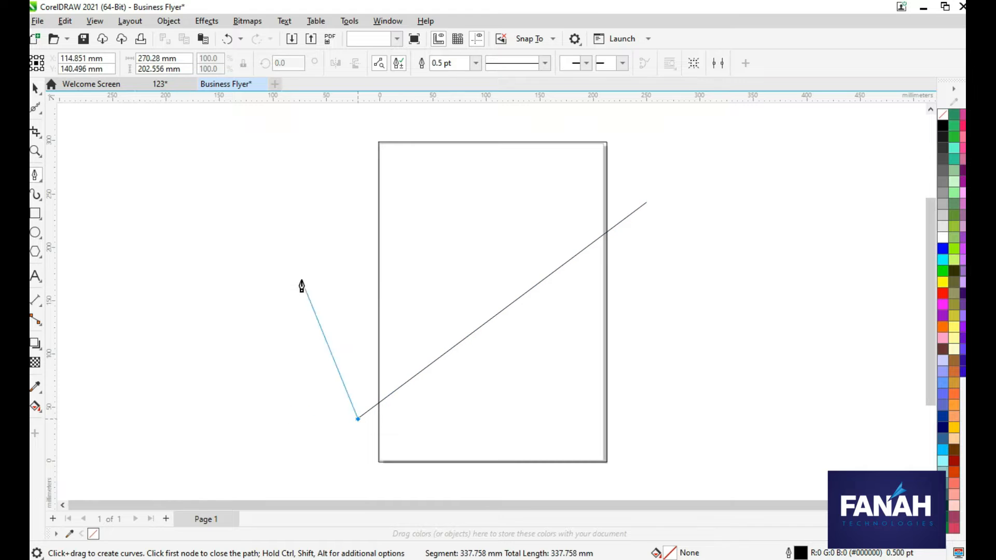
Close the Pen-tool polygon around the page's upper-left part along the diagonal line, about 270 mm wide and 268 mm high.
left_click(358, 133)
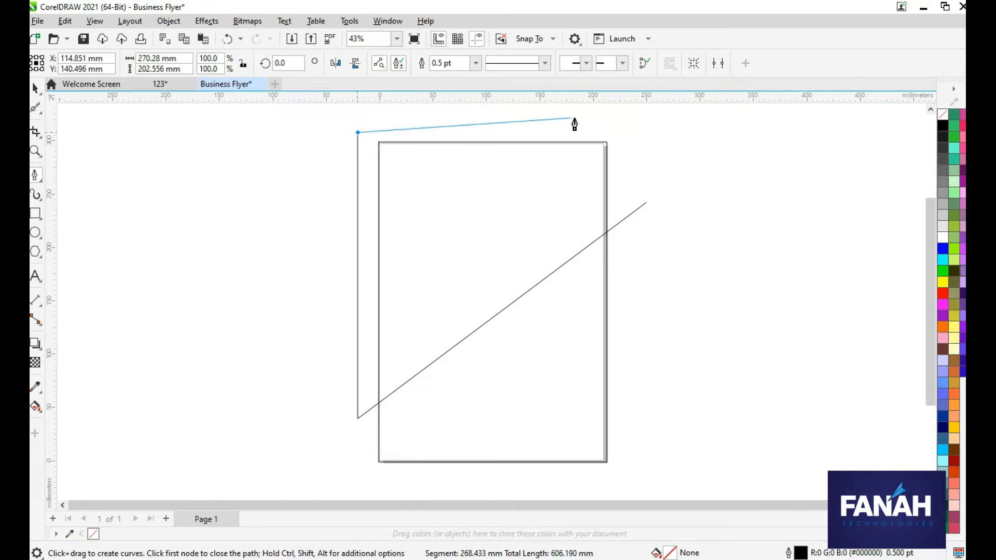
left_click(634, 133)
left_click(645, 203)
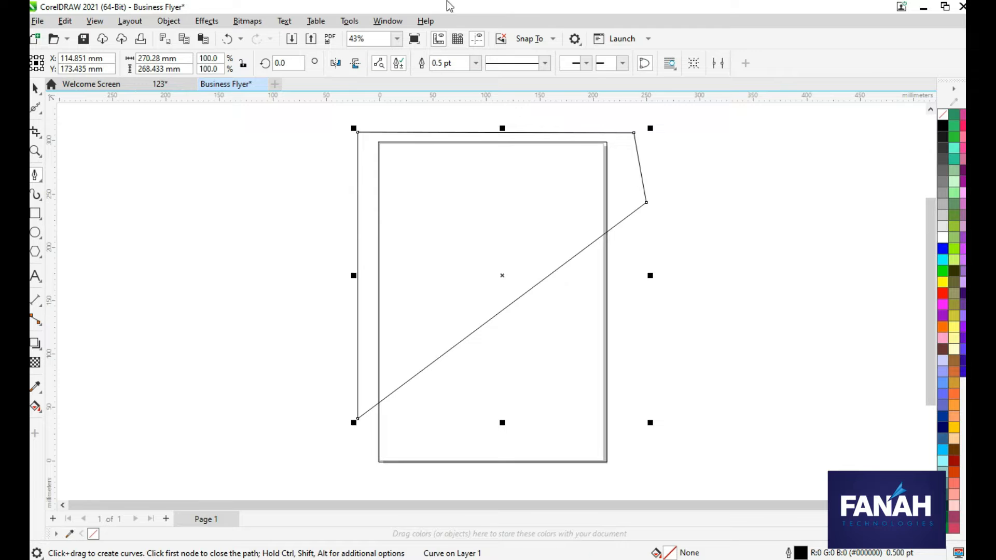
scroll(91, 258, "down", 1)
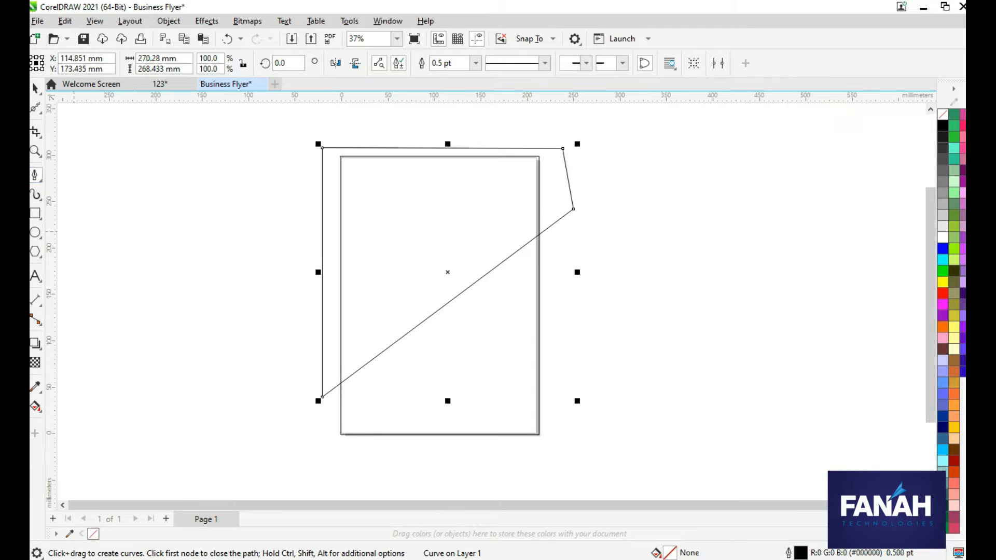
Draw a small square beside the page and fill the large polygon with dark green (#0C3738) sampled from the green swatch.
left_click(34, 218)
left_click_drag(104, 162, 132, 200)
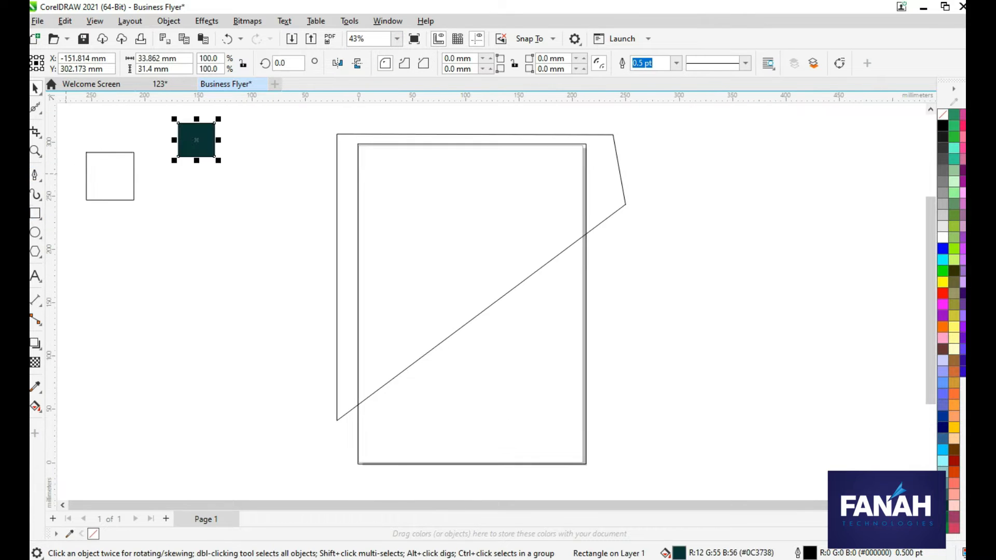
left_click(434, 298)
left_click(35, 387)
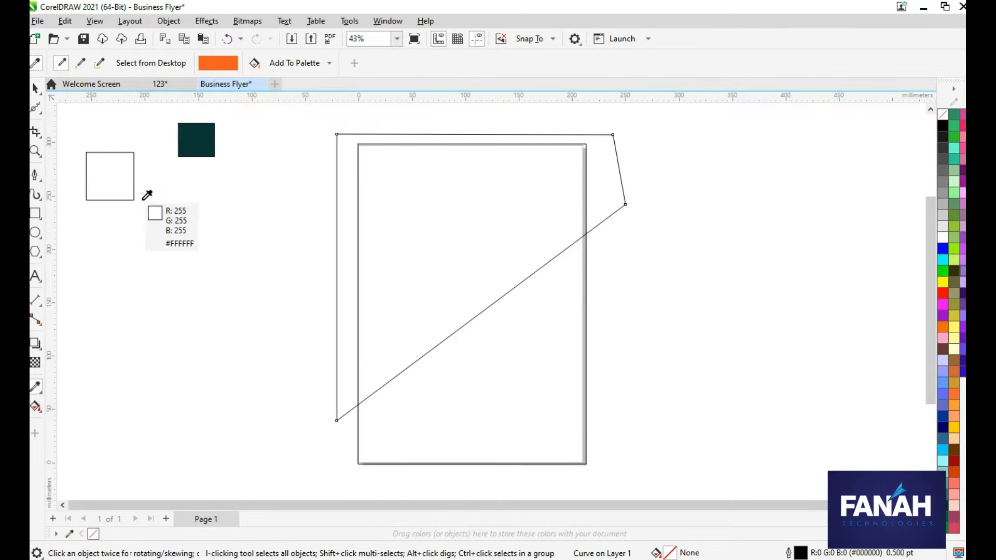
left_click(195, 134)
left_click(428, 207)
left_click(36, 89)
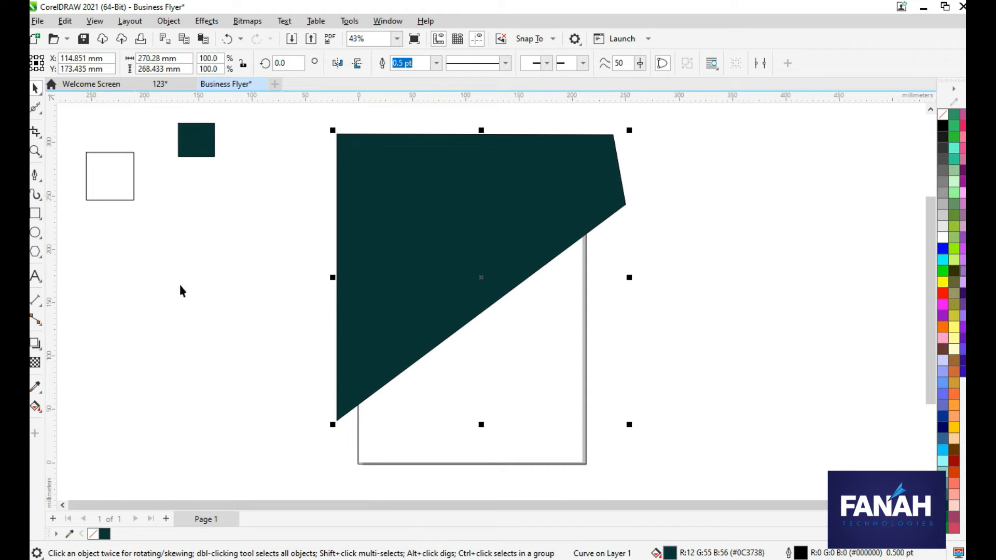
Try to PowerClip the dark green polygon inside the page-sized rectangle.
right_click(447, 238)
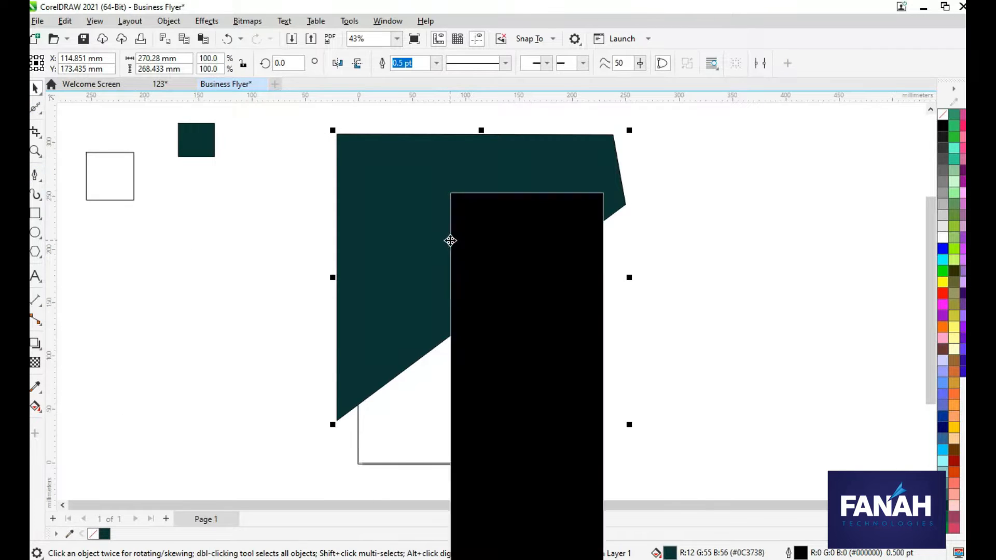
left_click(500, 333)
left_click(512, 343)
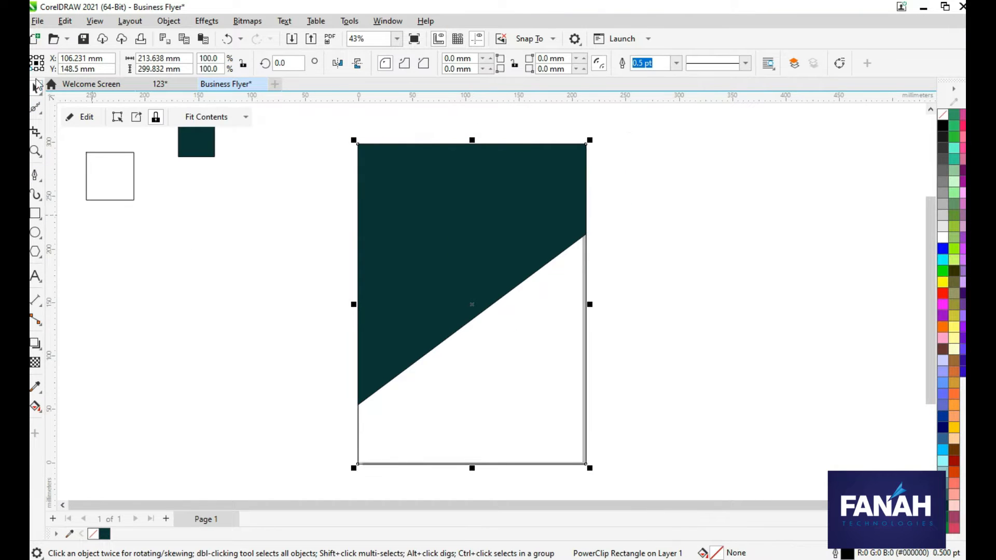
key("ctrl+z")
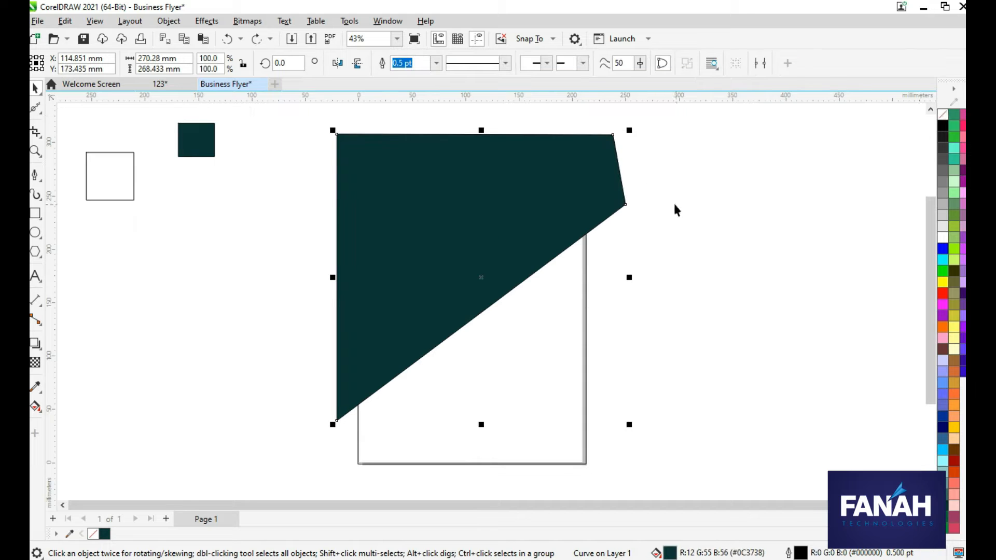
Remove the dark green polygon's outline and PowerClip it inside the page-sized rectangle.
right_click(493, 193)
left_click(540, 338)
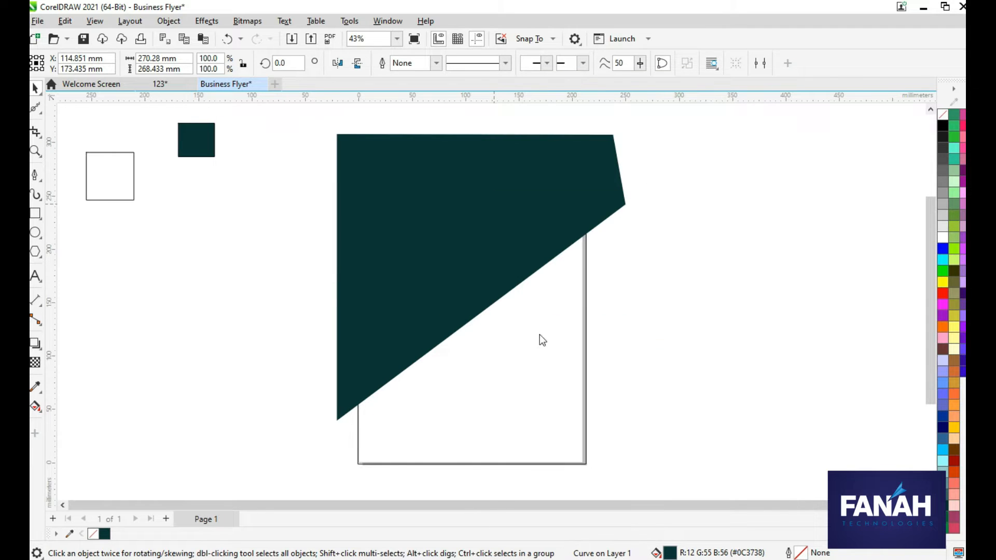
left_click(498, 339)
Draw a narrow closed four-sided strip with the Pen tool just below the green shape's diagonal edge, extending past both page sides.
scroll(358, 244, "down", 1)
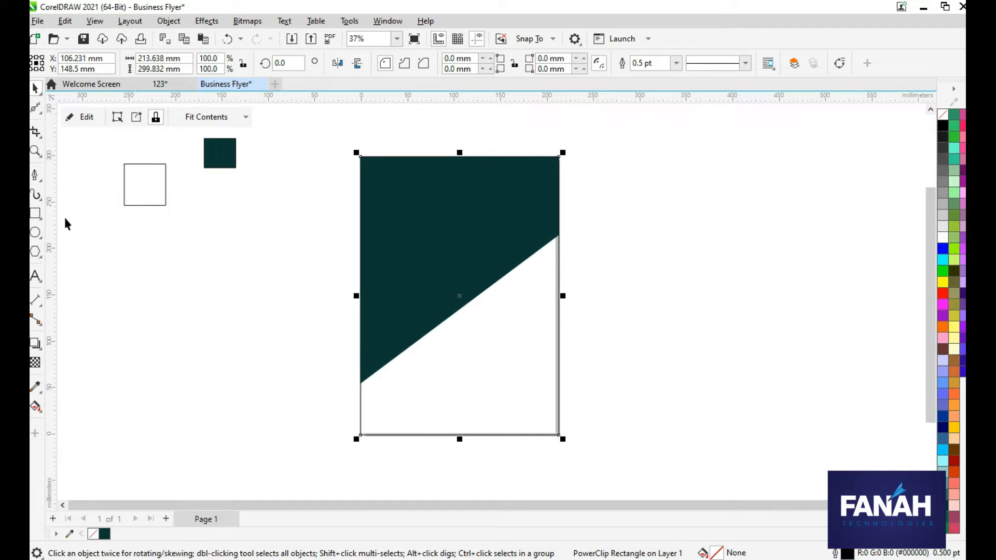
left_click(36, 210)
left_click(34, 176)
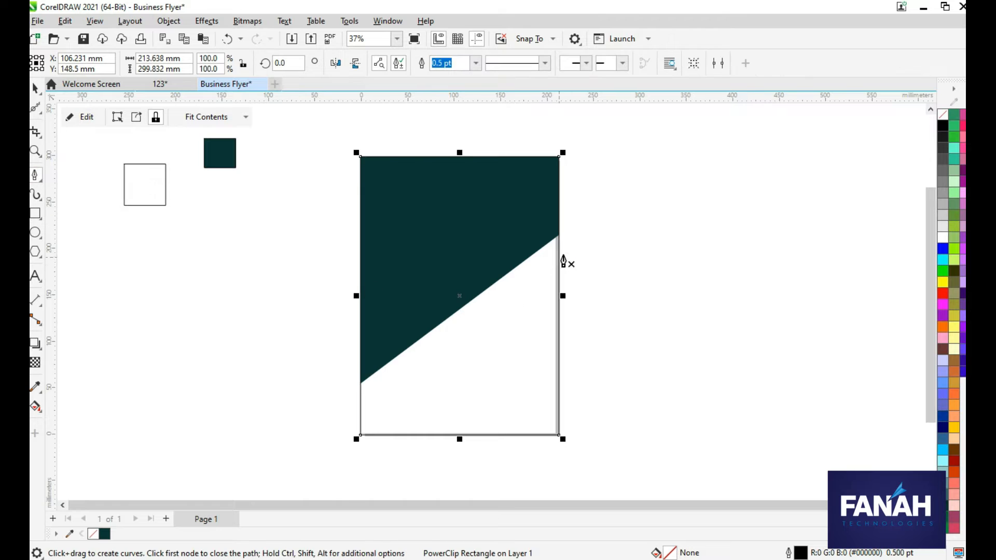
left_click(568, 240)
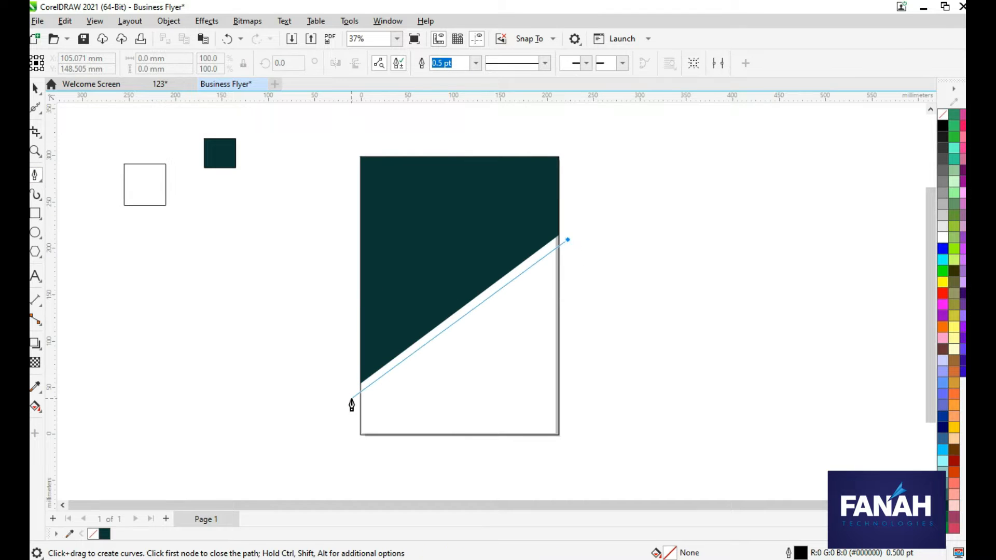
left_click(352, 399)
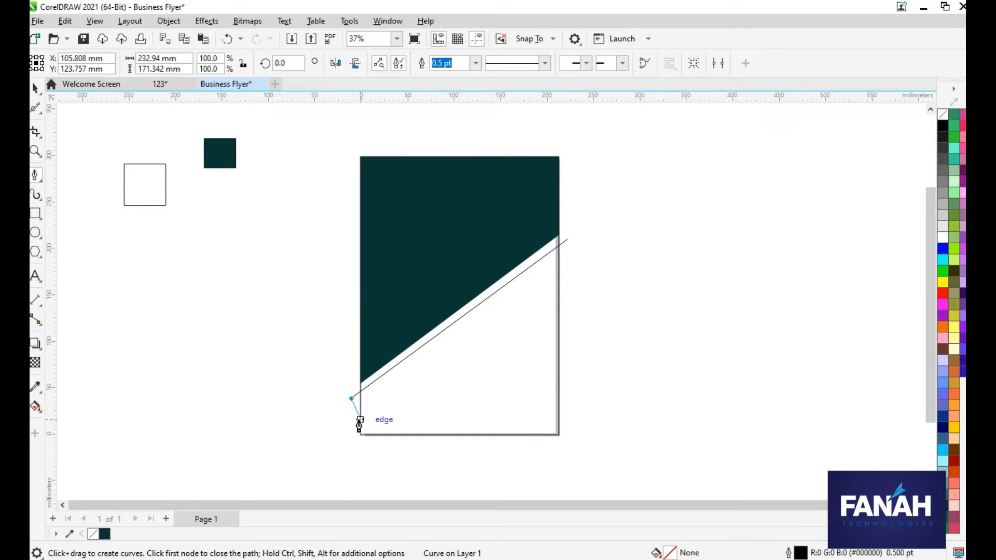
left_click(356, 416)
left_click(582, 254)
left_click(567, 239)
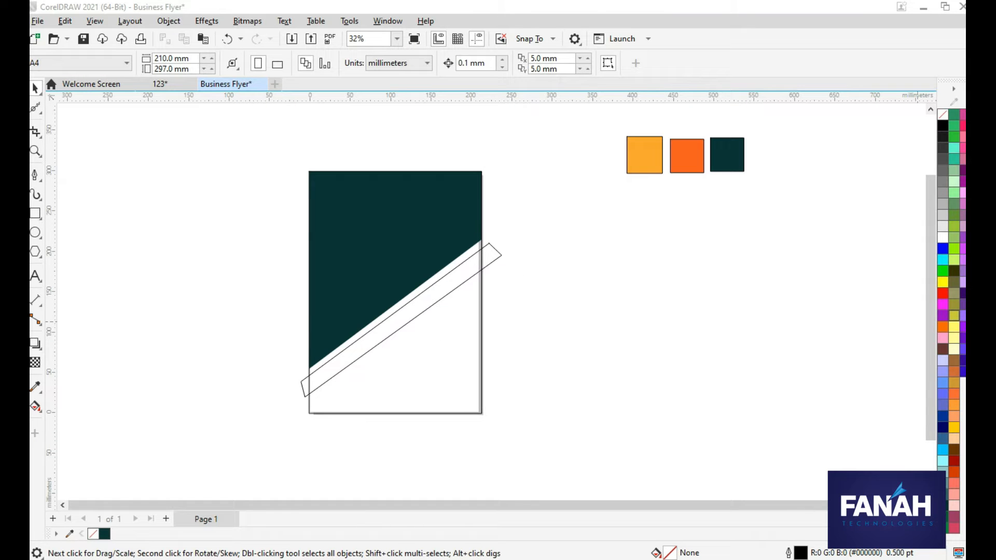
Fill the diagonal strip with the yellow-orange (#FCA72B) sampled from the yellow-orange swatch.
left_click(435, 301)
left_click(35, 387)
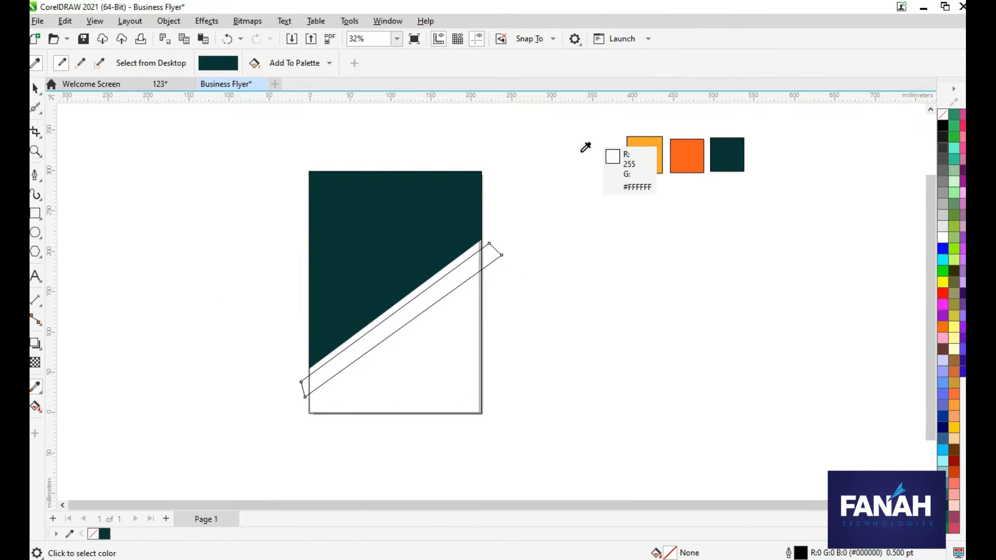
left_click(641, 150)
left_click(405, 299)
key("ctrl+z")
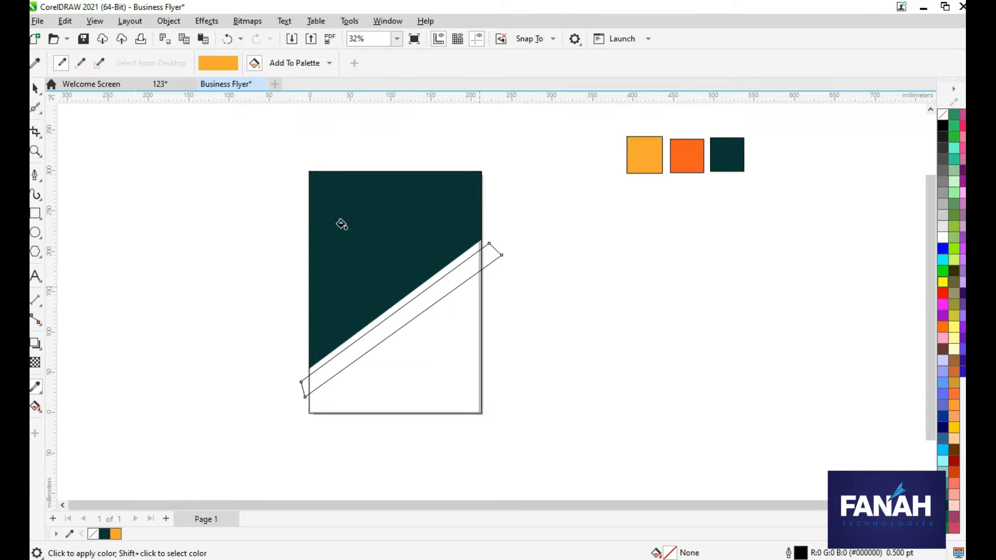
left_click(34, 88)
left_click(647, 306)
left_click(490, 275)
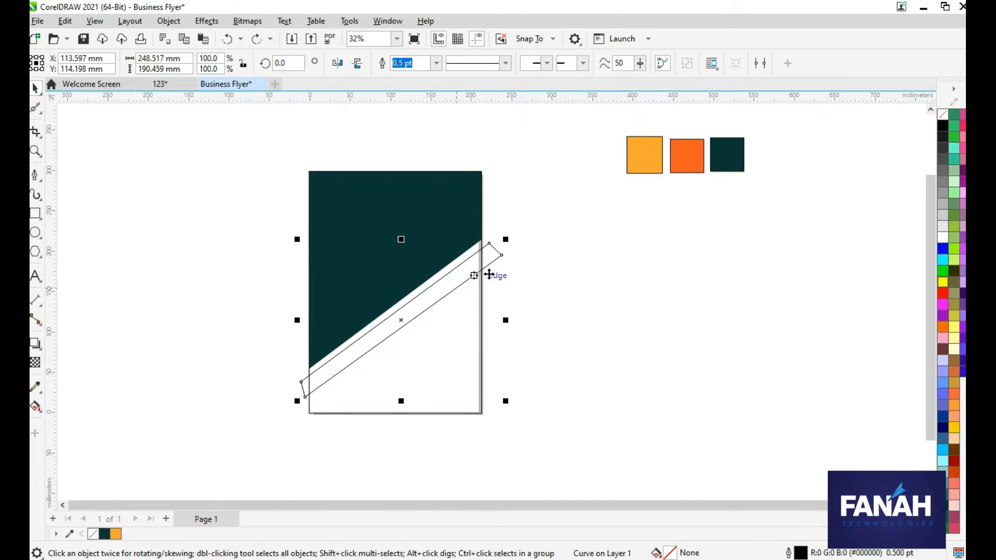
left_click(115, 534)
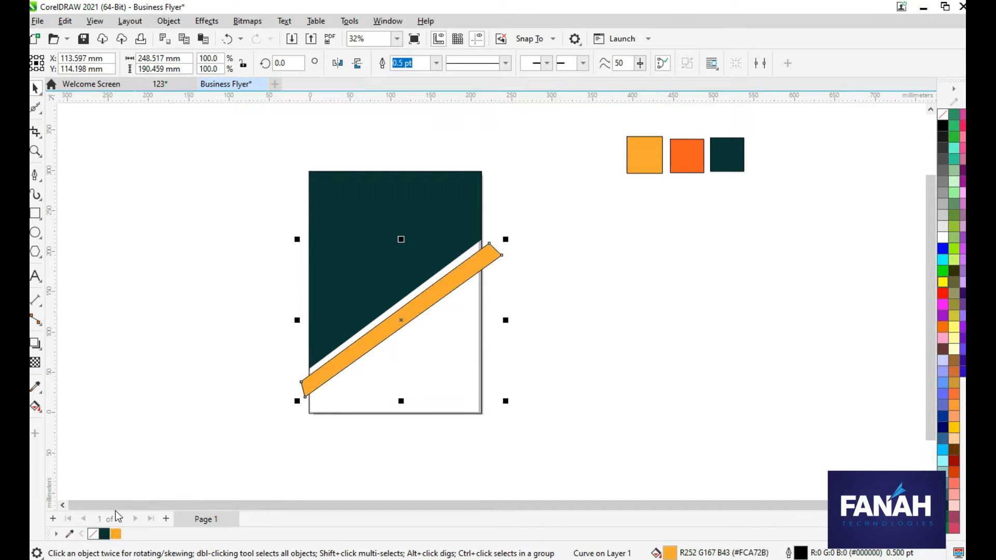
Remove the yellow-orange strip's outline and PowerClip it inside the page-sized rectangle.
right_click(943, 115)
right_click(369, 348)
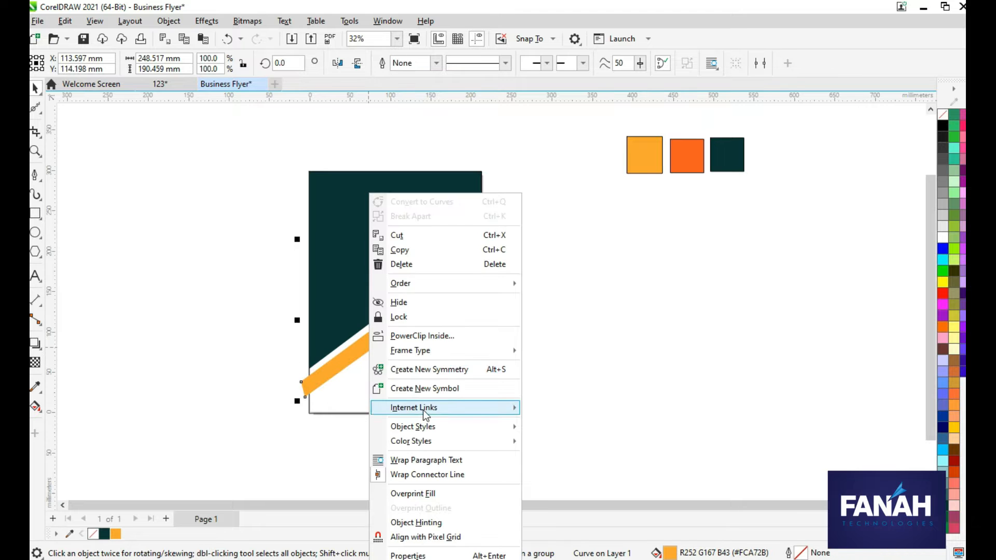
left_click(415, 337)
left_click(382, 364)
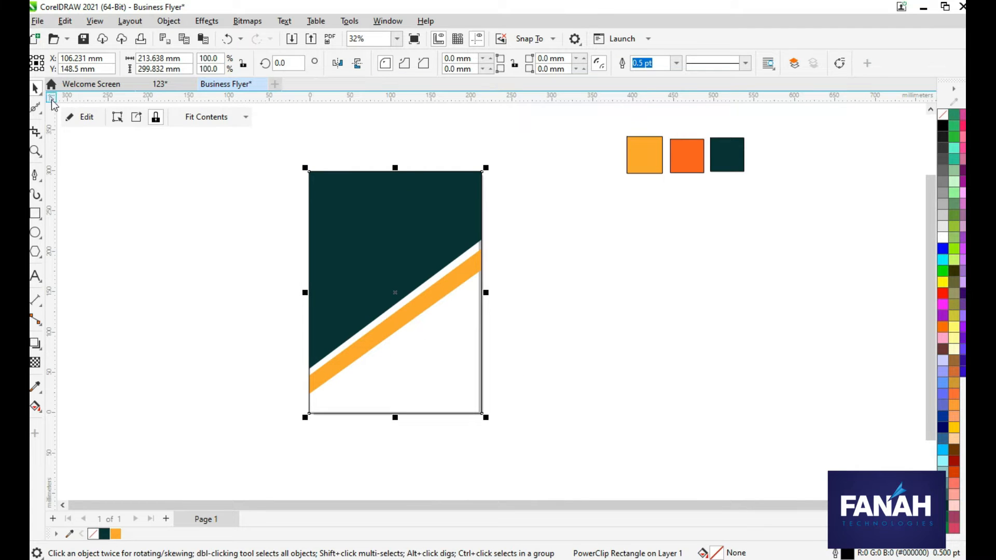
Nudge the strip up about 3.8 mm inside the PowerClip, closer to the green edge, and finish editing the contents.
left_click(396, 330, "ctrl")
double_click(396, 327)
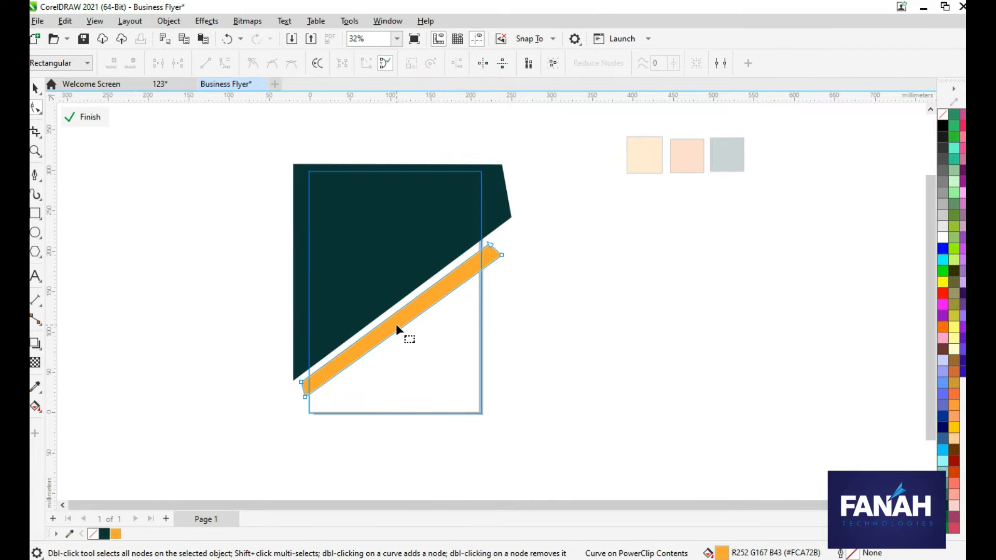
key("space")
key("Up")
key("Up")
key("Up")
key("Up")
key("Up")
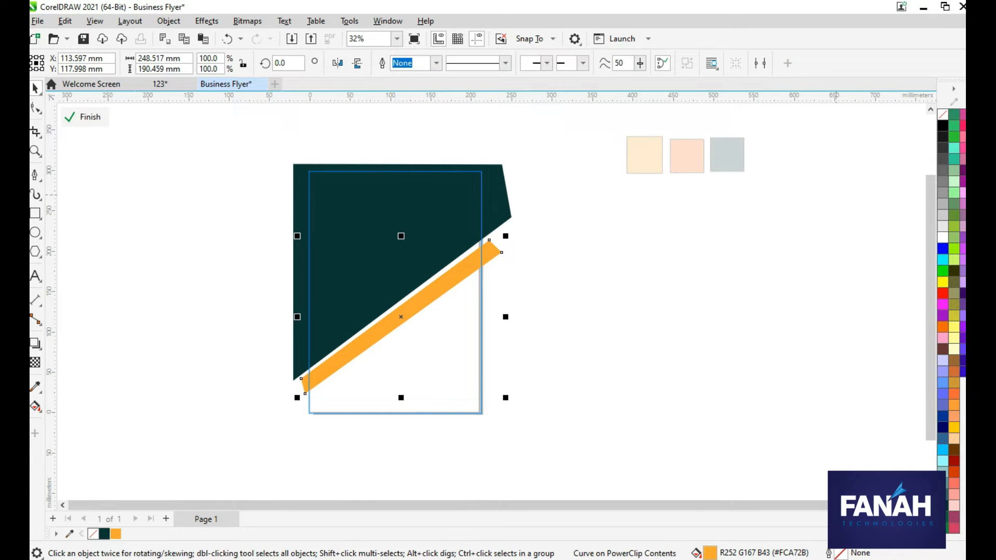
left_click(83, 117)
left_click(539, 286)
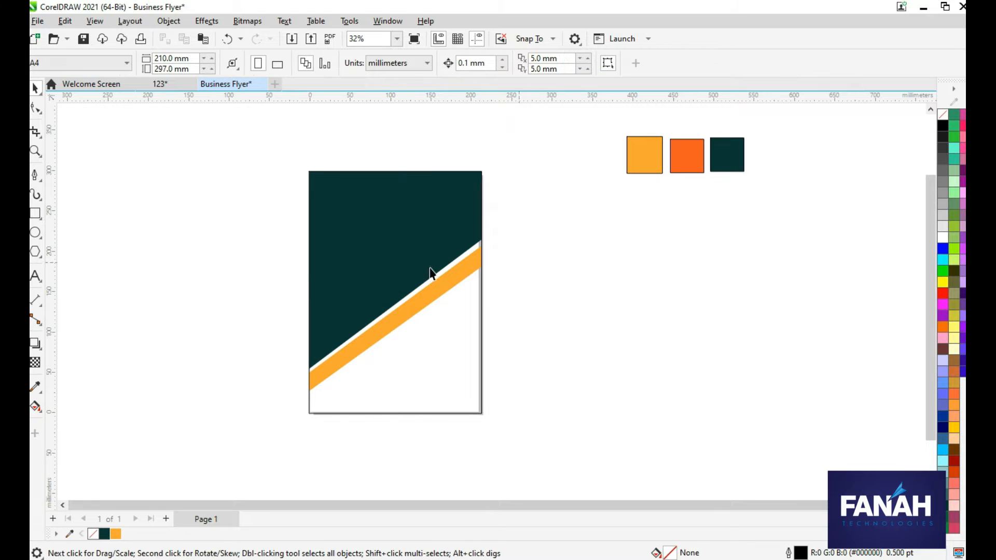
Rotate the strip slightly inside the PowerClip so it runs parallel to the green edge, and finish editing the contents.
double_click(427, 291)
left_click(465, 262)
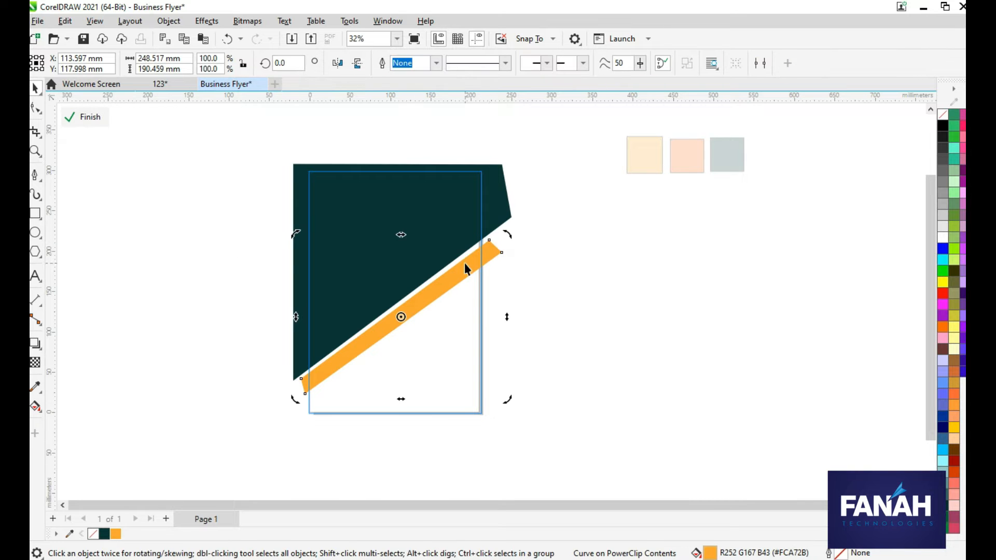
mouse_move(508, 235)
left_mouse_down()
mouse_move(502, 229)
mouse_move(509, 243)
left_mouse_up()
key("Delete")
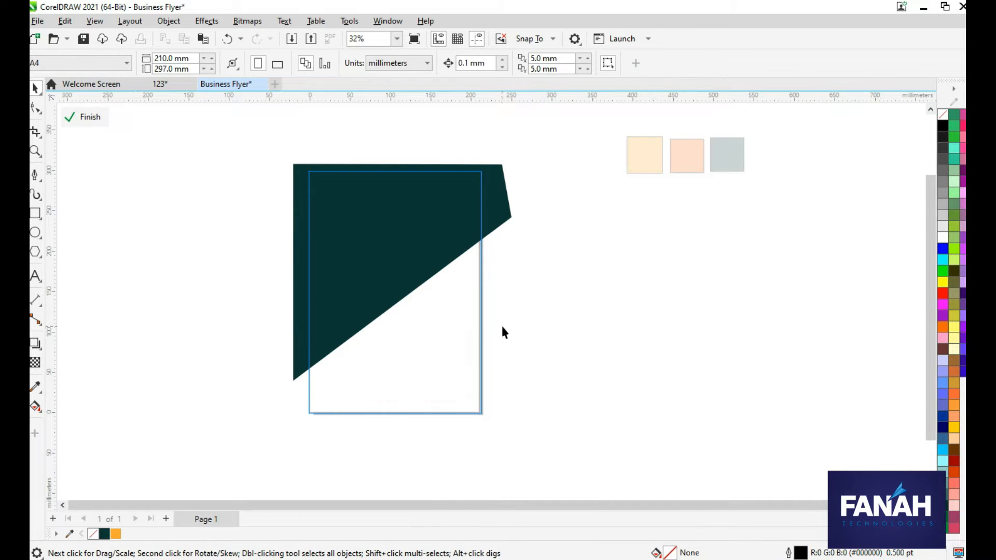
key("ctrl+z")
left_click(84, 119)
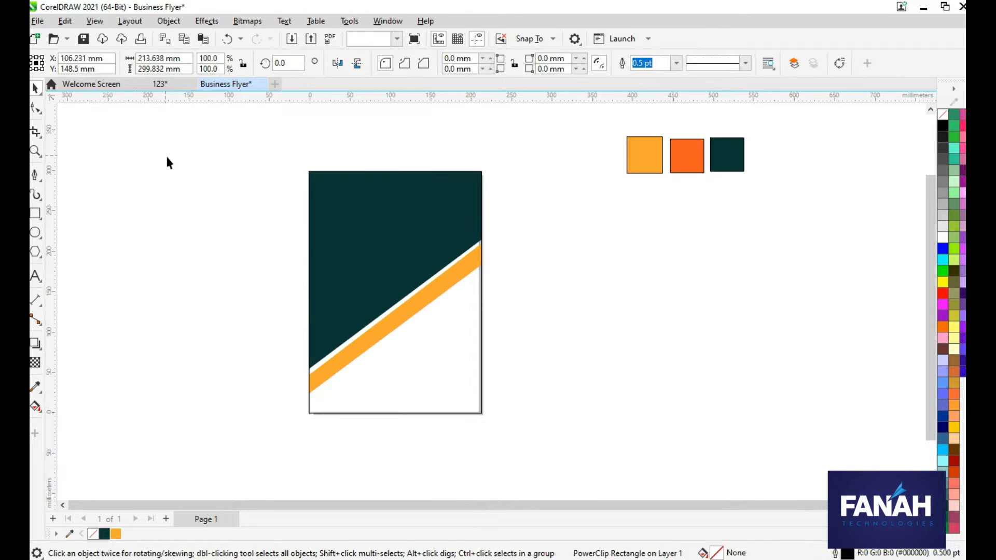
Draw a square about 72 mm wide beside the page and rotate it to 60°.
left_click(35, 214)
left_click_drag(150, 278, 210, 337)
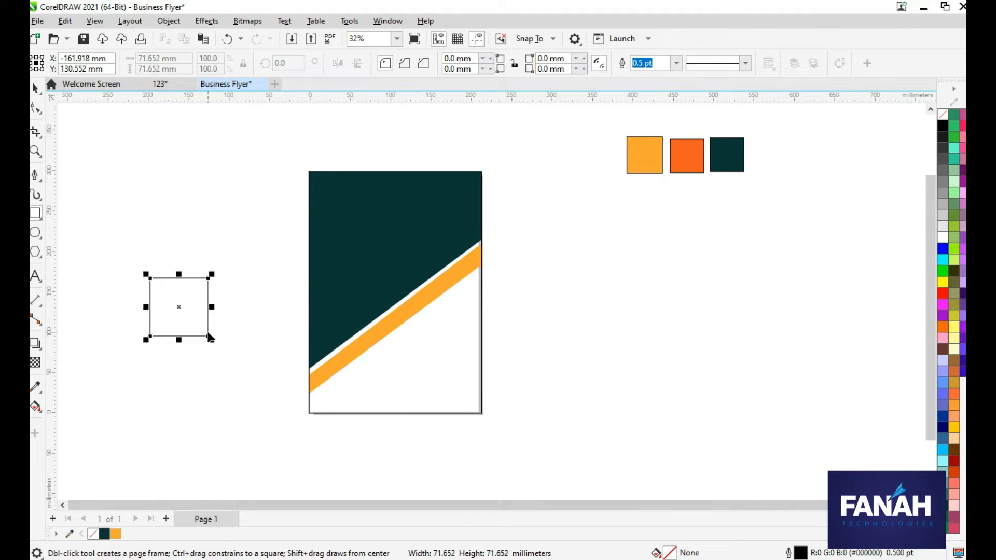
key("space")
left_click(207, 329)
left_click_drag(137, 350, 202, 385)
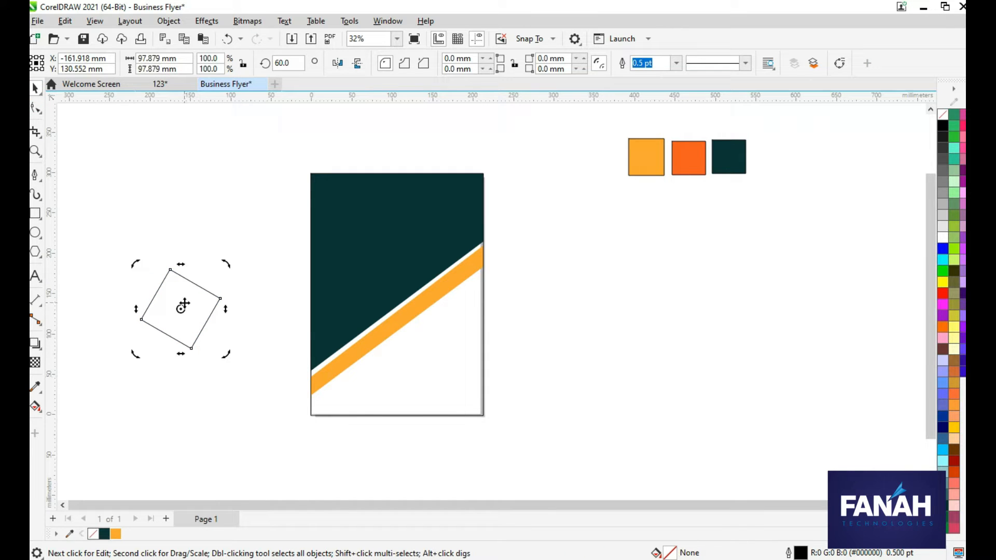
Move the rotated square onto the page's lower-left corner and scale it to about 112.5%.
left_click(191, 328)
left_click_drag(180, 298, 328, 422)
left_click_drag(371, 384, 385, 378)
mouse_move(339, 426)
left_mouse_down()
mouse_move(372, 427)
mouse_move(346, 432)
left_mouse_up()
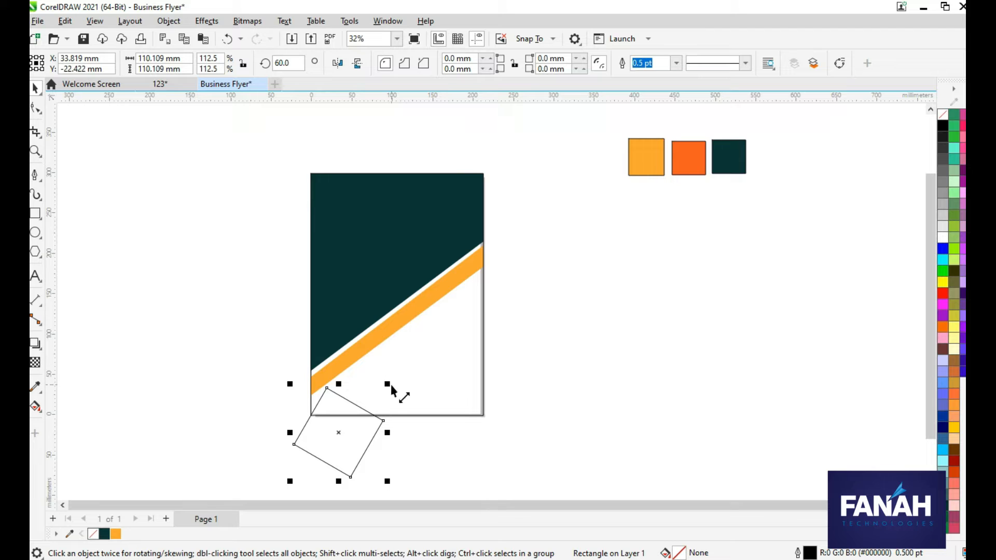
Copy the rotated square to the white area below the strip and scale the copy to about 80.7%.
scroll(456, 372, "down", 1)
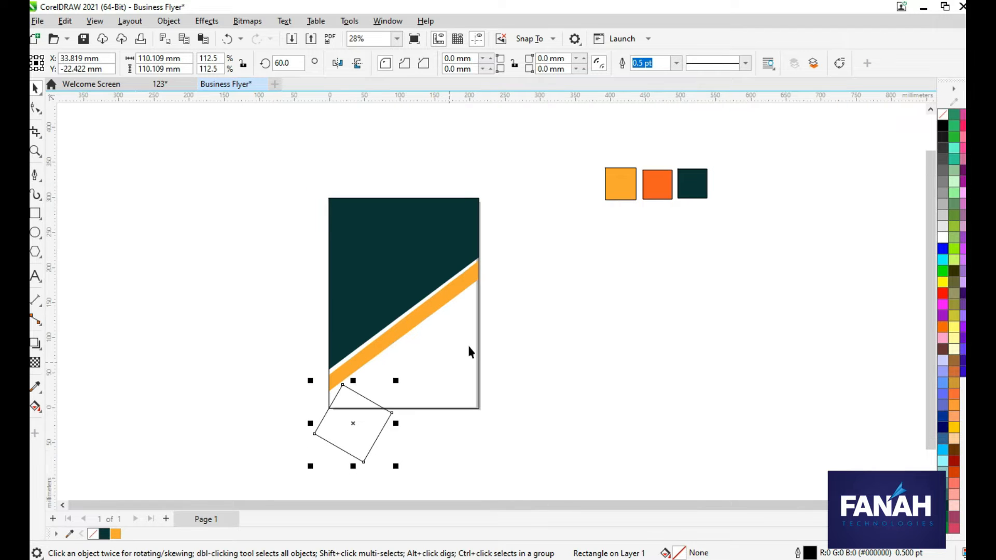
left_click_drag(357, 425, 419, 392)
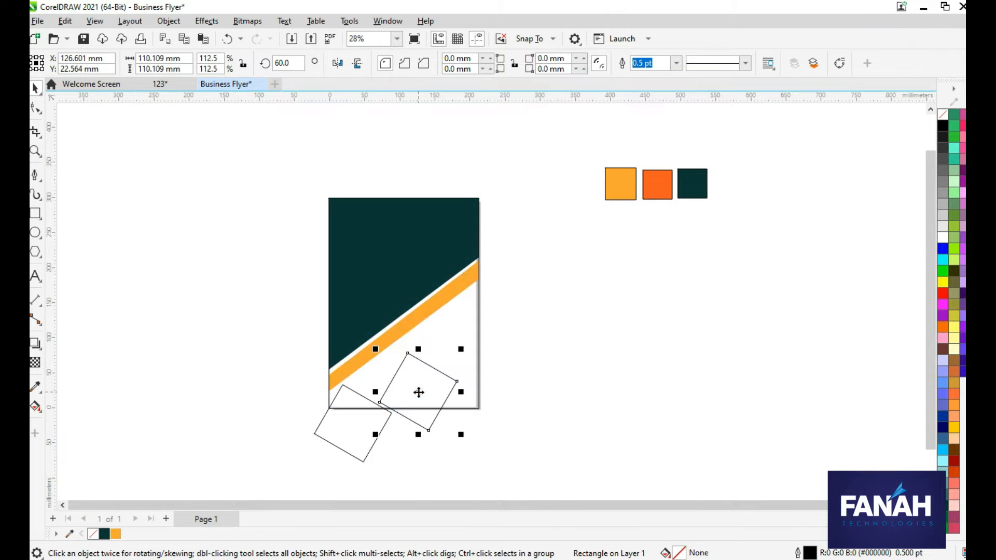
left_click_drag(461, 434, 441, 409)
left_click_drag(407, 381, 398, 376)
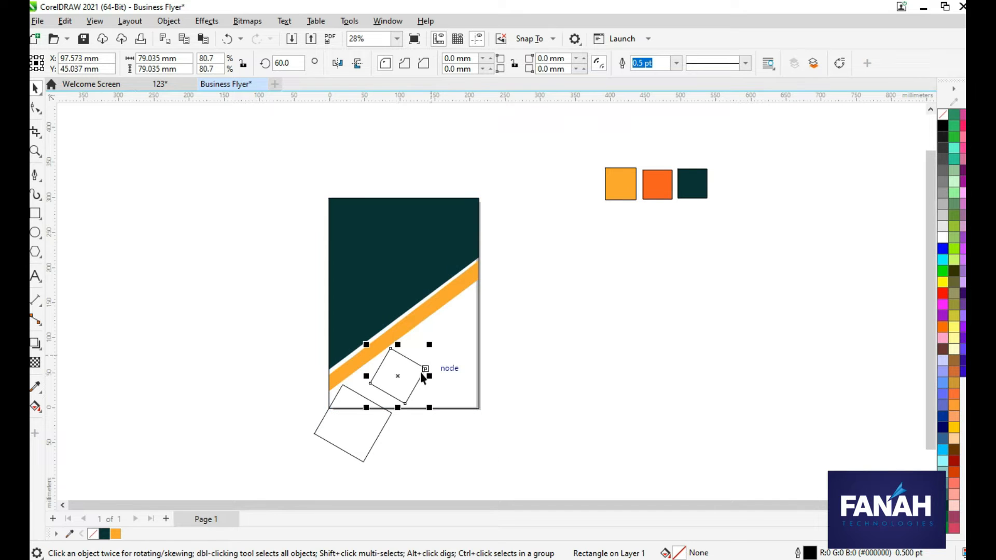
Rotate the smaller square to about 36.8° so its sides align with the diagonal strip.
left_click(421, 374)
left_click_drag(431, 340, 397, 375)
left_click(397, 378)
left_click(396, 374)
left_click_drag(430, 338, 413, 350)
left_click(400, 373)
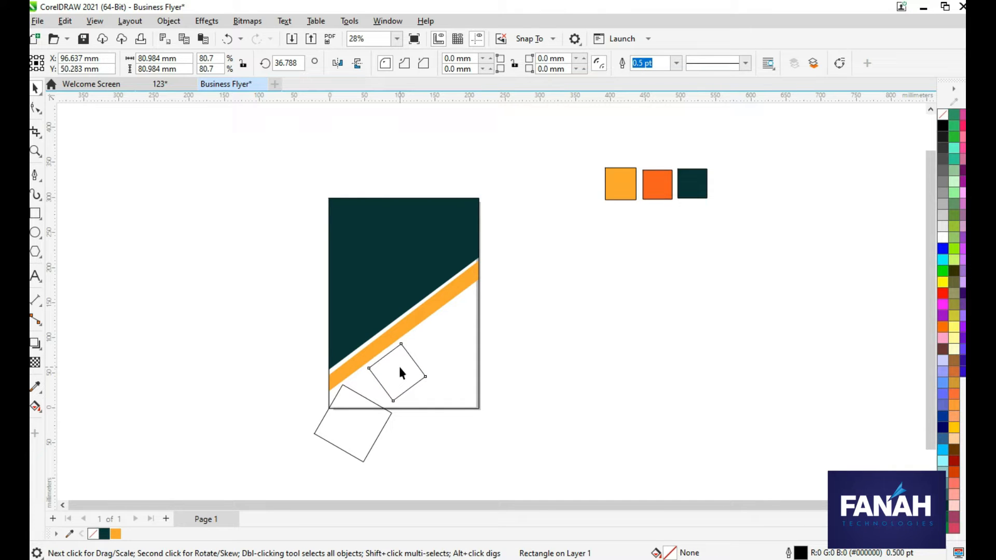
Duplicate the smaller square twice at equal spacing along the diagonal strip towards the page's right edge.
left_click(400, 373)
left_click_drag(400, 373, 440, 340)
key("ctrl+r")
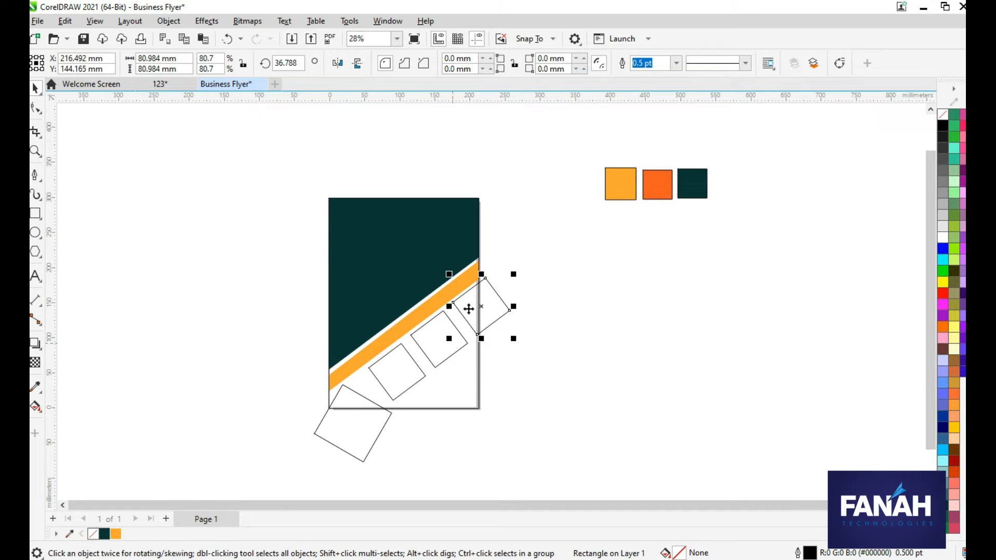
Import three building photos, scale the skyline photo and the glass-wall photo down, and place both in the empty area left of the page.
left_click(117, 222)
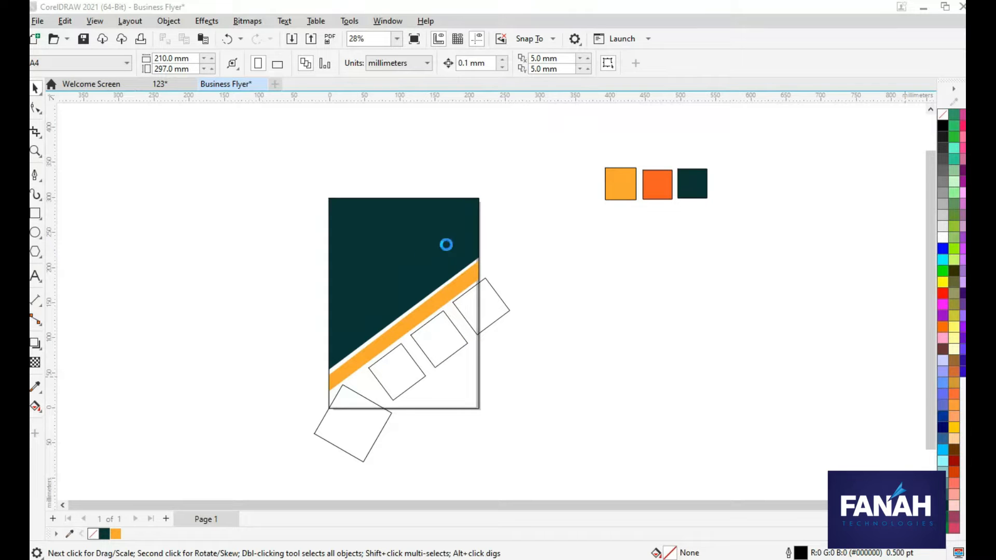
left_click_drag(460, 215, 645, 334)
left_click_drag(717, 384, 192, 214)
left_click(517, 250)
left_click_drag(458, 213, 632, 295)
left_click_drag(684, 369, 160, 313)
Scale the sunlit street photo to 35% and move it to the empty area right of the page.
left_click(480, 245)
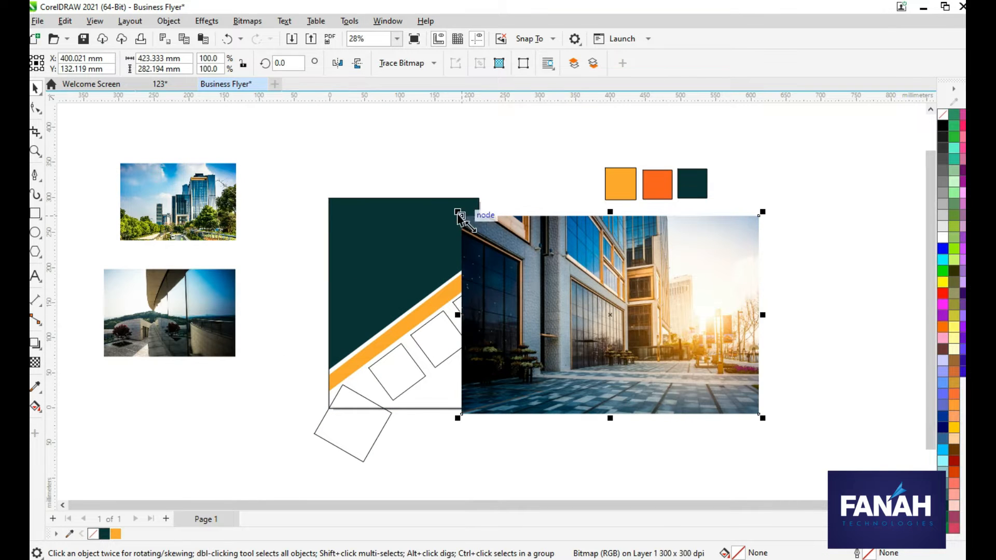
left_click_drag(459, 213, 655, 345)
left_click_drag(678, 356, 576, 252)
PowerClip the sunlit street photo inside the square at the page's right edge and remove that square's outline.
right_click(595, 275)
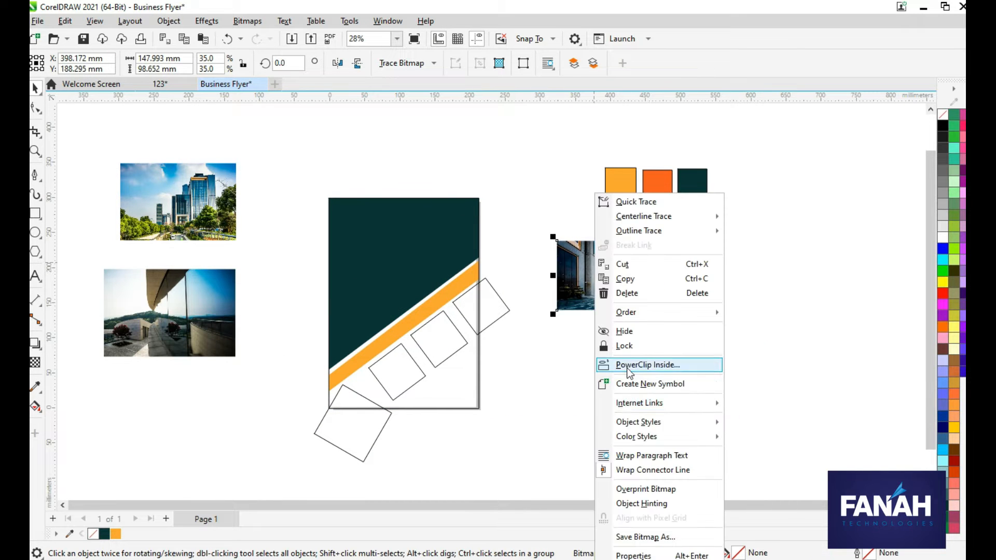
left_click(628, 365)
left_click(480, 304)
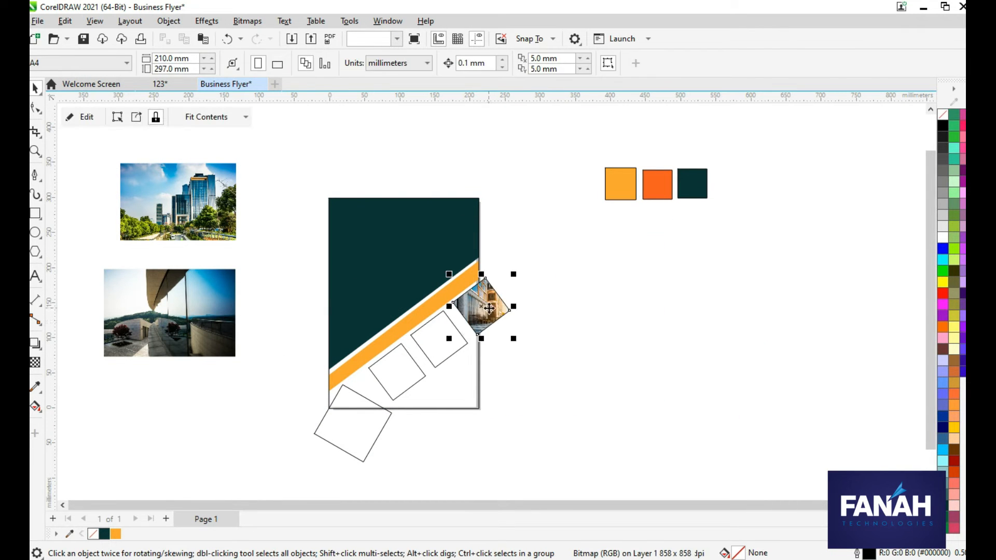
right_click(945, 114)
PowerClip the skyline photo inside the middle square below the diagonal strip.
left_click(217, 197)
right_click(219, 193)
left_click(266, 361)
left_click(447, 338)
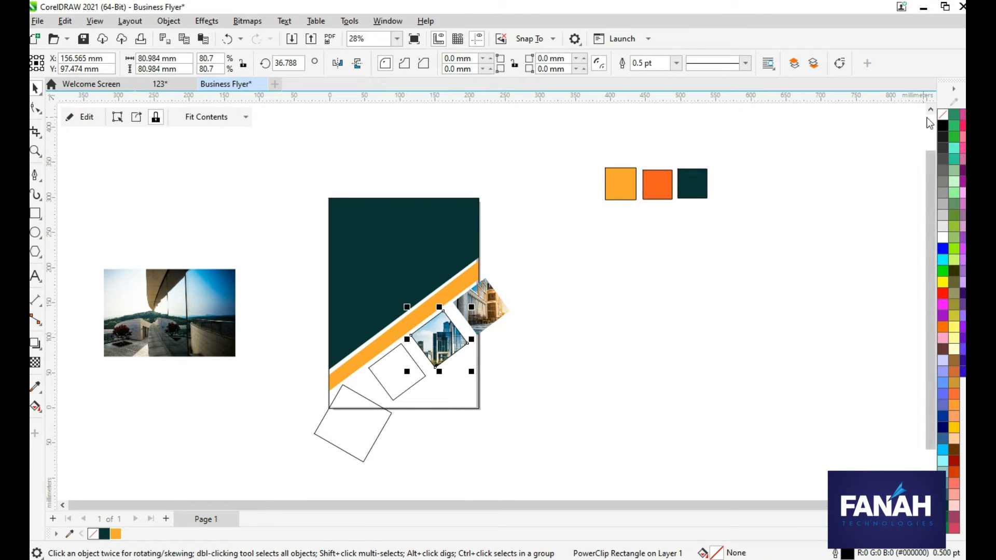
PowerClip the glass-wall building photo inside the lowest of the three small squares, leaving its frame without an outline.
left_click(189, 285)
right_click(191, 285)
left_click(245, 365)
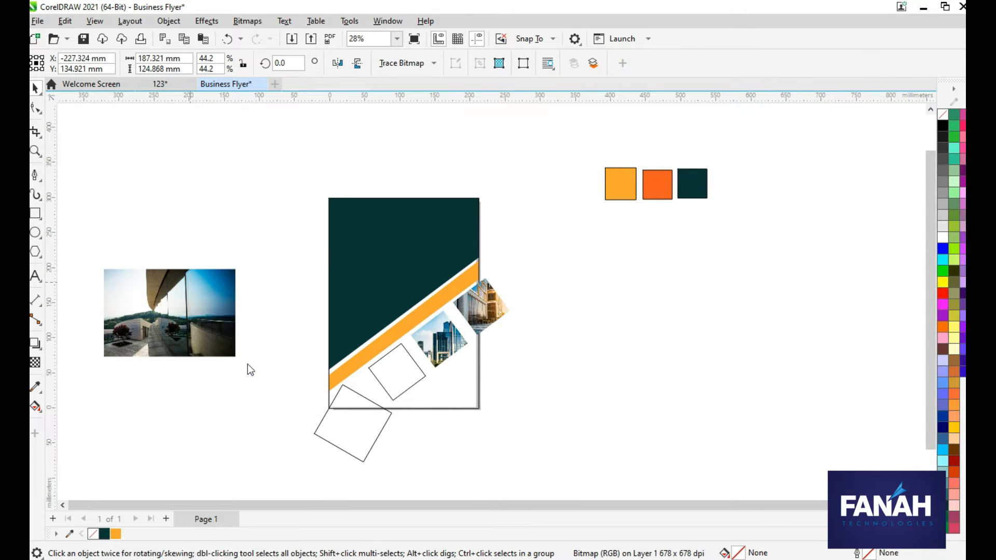
left_click(400, 350)
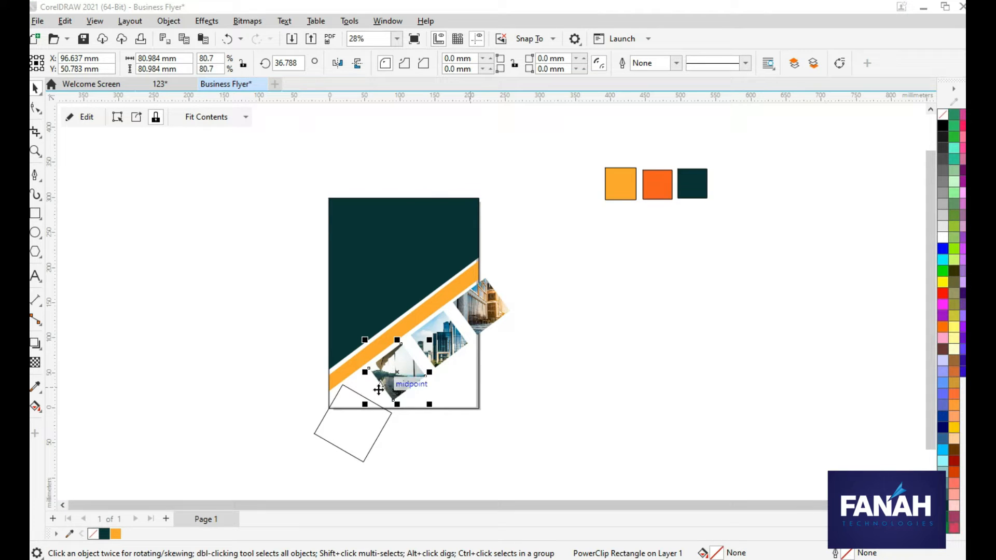
left_click(546, 381)
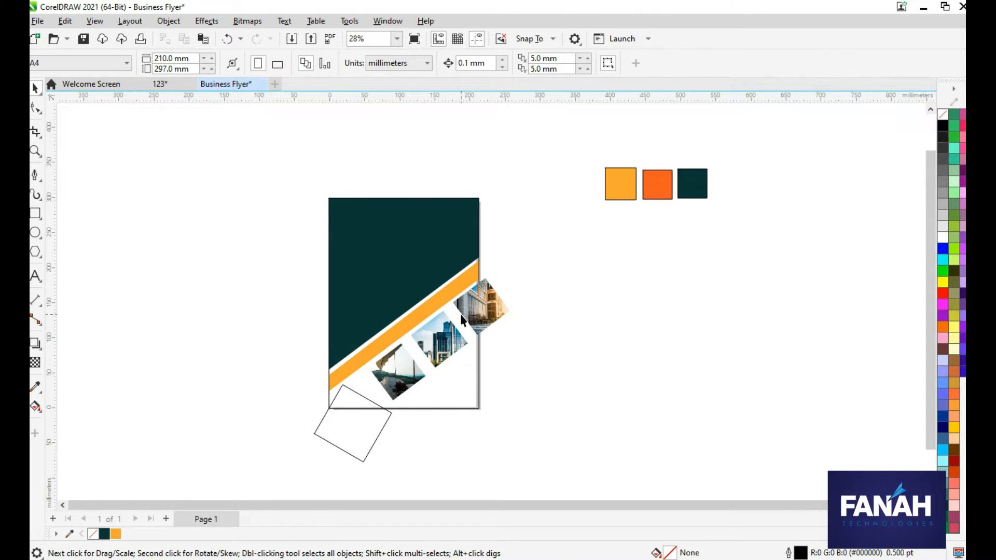
PowerClip the photo square that overhangs the page's right edge inside the page-sized rectangle.
right_click(468, 332)
left_click(523, 351)
left_click(469, 332)
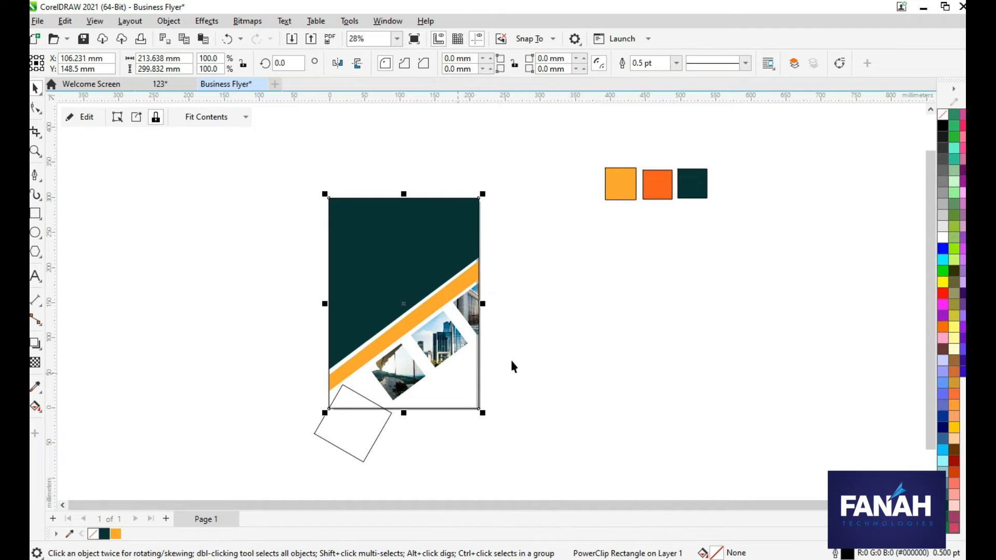
left_click(587, 295)
Draw a small yellow-orange rectangle and rotate it to about 41.1° on the strip's lower edge, between the two upper photos.
scroll(450, 340, "up", 2)
scroll(449, 340, "up", 1)
key("F6")
mouse_move(118, 260)
left_mouse_down()
mouse_move(140, 302)
mouse_move(377, 390)
mouse_move(402, 368)
mouse_move(403, 394)
mouse_move(435, 385)
mouse_move(453, 305)
mouse_move(440, 275)
mouse_move(469, 262)
left_mouse_up()
left_click(115, 534)
key("space")
left_click(389, 371)
left_click(389, 365)
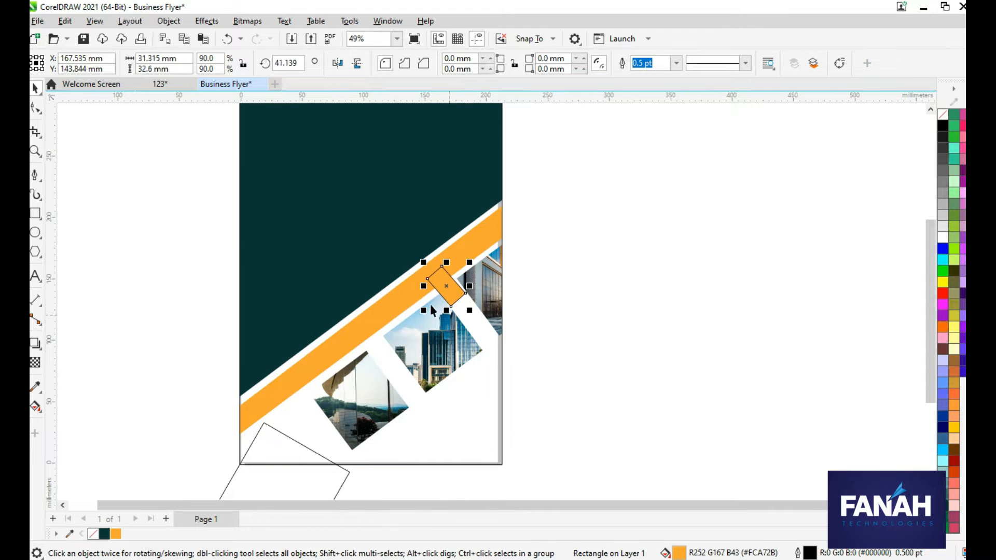
Copy the small outline-free yellow-orange rectangle twice along the strip's lower edge, beside the middle and lowest photos.
left_click_drag(422, 286, 372, 341)
left_click(638, 311)
key("ctrl+z")
left_click_drag(437, 296, 299, 404)
left_click(639, 320)
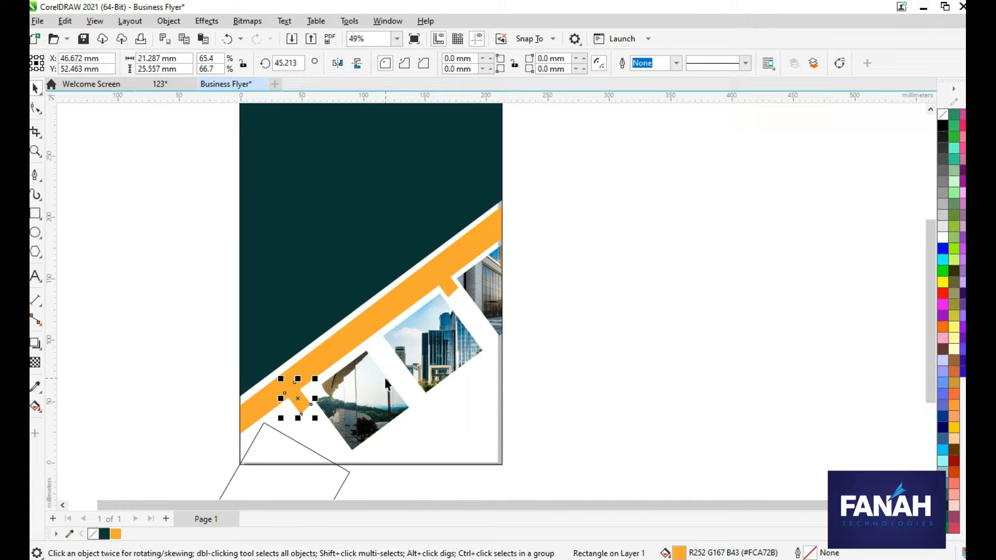
key("ctrl+z")
left_click_drag(377, 348, 298, 399)
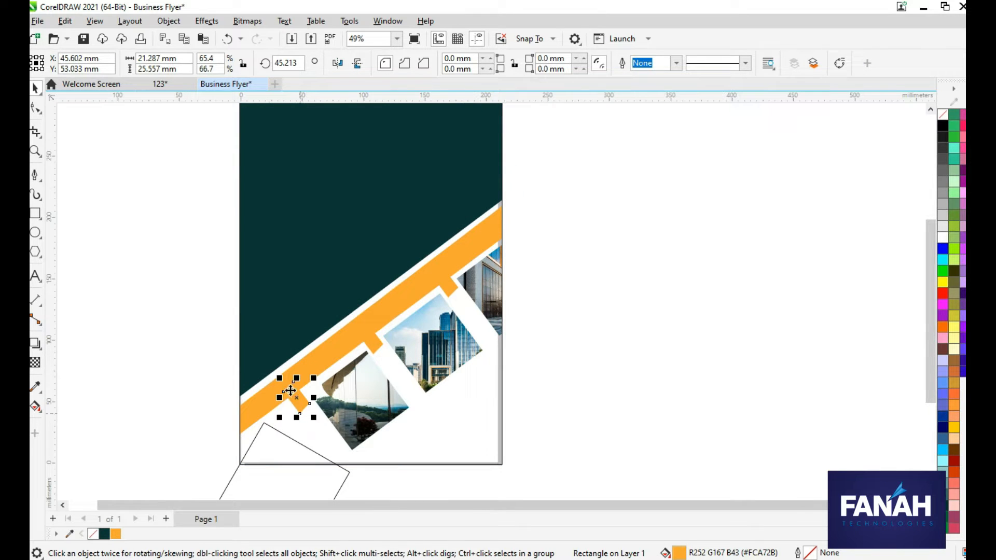
Rotate the large square at the page's lower-left corner to about 38.4°, roughly parallel to the diagonal strip.
left_click_drag(274, 452, 274, 450)
left_click(259, 447)
left_click_drag(354, 416, 395, 465)
left_click_drag(280, 487, 272, 477)
left_click_drag(197, 406, 198, 420)
left_click_drag(287, 455, 288, 449)
left_click(262, 471)
left_click_drag(202, 400, 196, 407)
left_click_drag(281, 449, 286, 448)
Nudge the large square left and down until its upper corner sits just below the lowest yellow-orange tab.
key("Left")
key("Left")
key("Left")
key("Left")
key("Down")
key("Down")
key("Down")
key("Down")
key("Down")
key("Down")
key("Down")
key("Down")
key("Down")
key("Down")
key("Down")
key("Down")
key("Down")
key("Down")
key("Down")
key("Down")
key("Down")
key("Down")
key("Down")
key("Down")
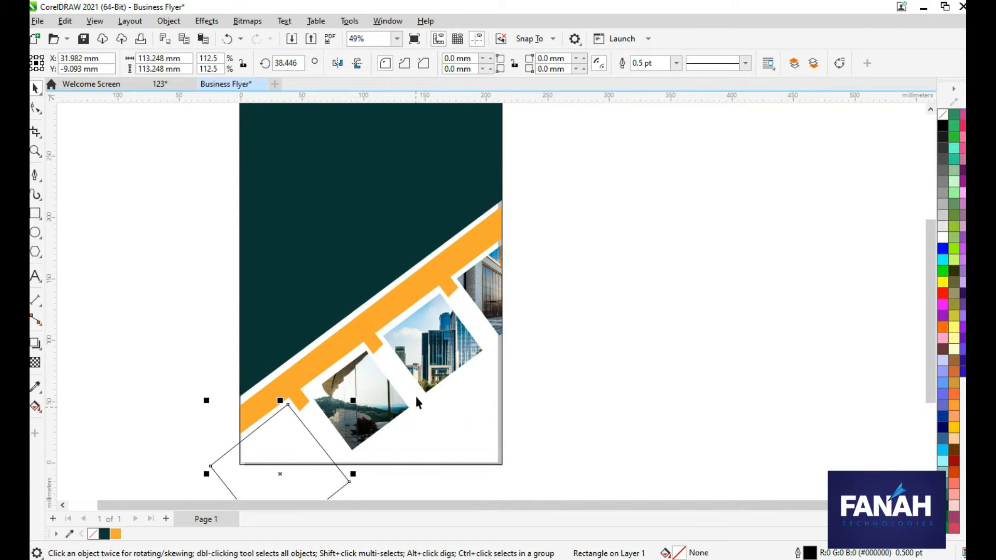
Fine-tune the large square's rotation to about 37.2° to match the strip's angle.
left_click(514, 340)
scroll(421, 457, "up", 1)
left_click(108, 461)
left_click(109, 461)
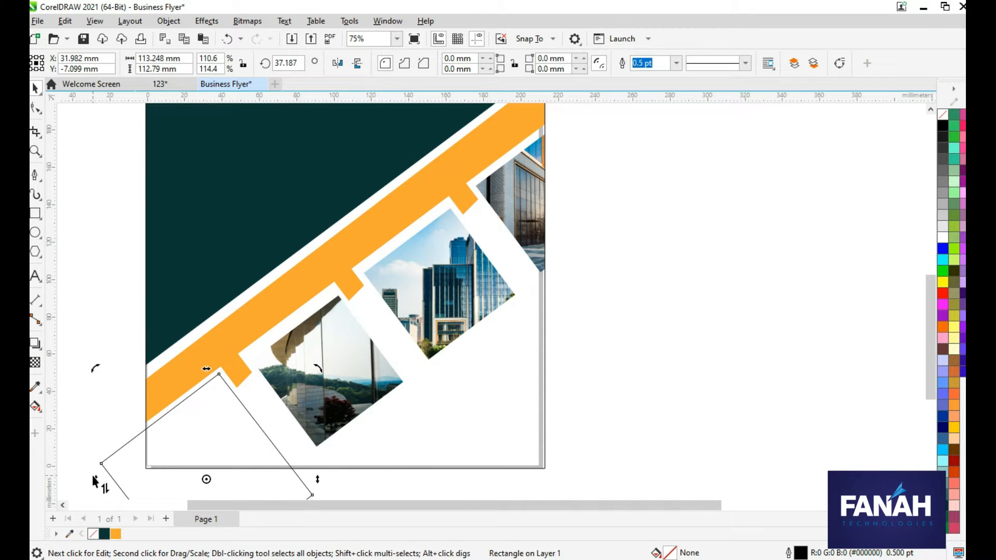
Fill the large lower-left square with the dark green document color.
left_click(649, 419)
scroll(649, 419, "down", 1)
scroll(647, 419, "down", 1)
scroll(405, 434, "down", 1)
left_click(405, 434)
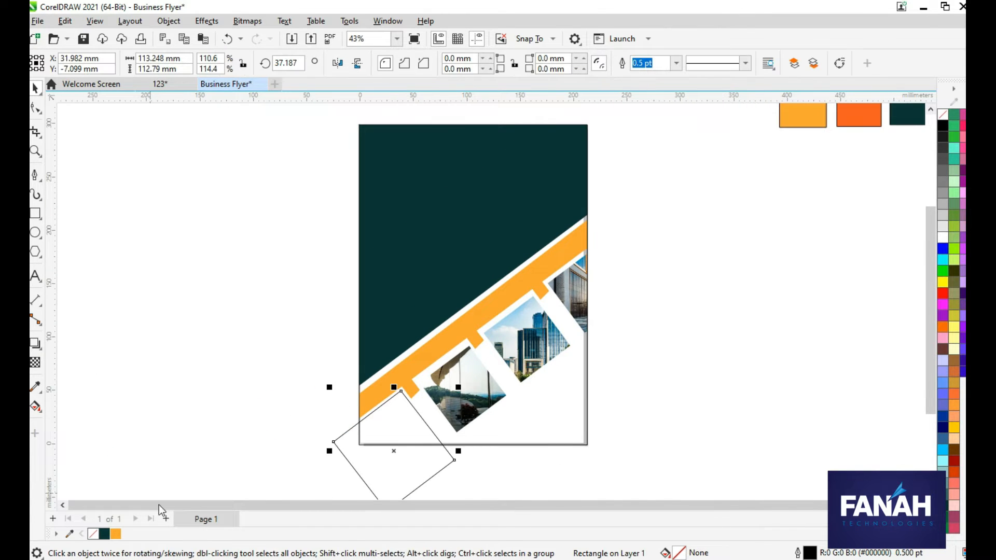
left_click(104, 535)
PowerClip the dark green square inside the page-sized rectangle and remove the rectangle's outline.
right_click(371, 449)
left_click(415, 219)
left_click(438, 428)
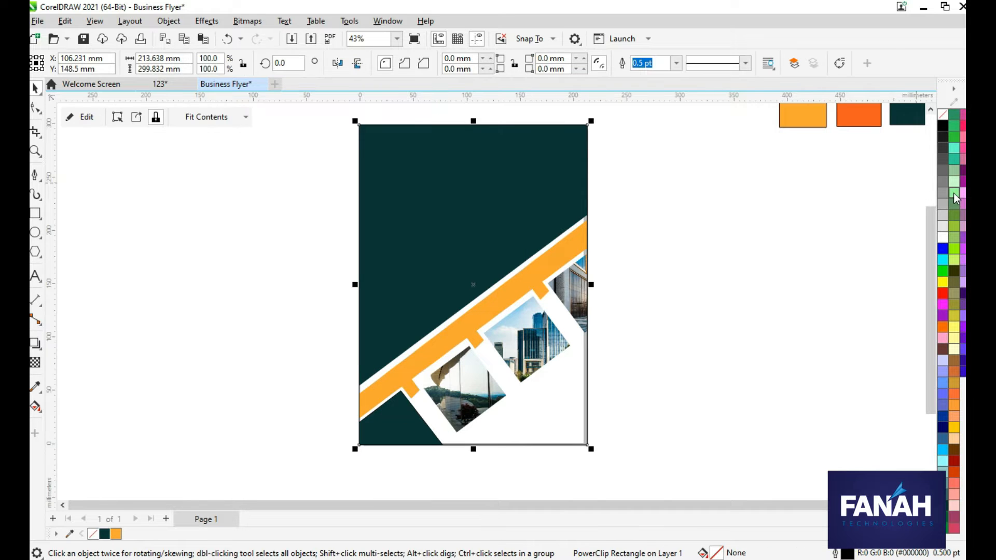
left_click(728, 251)
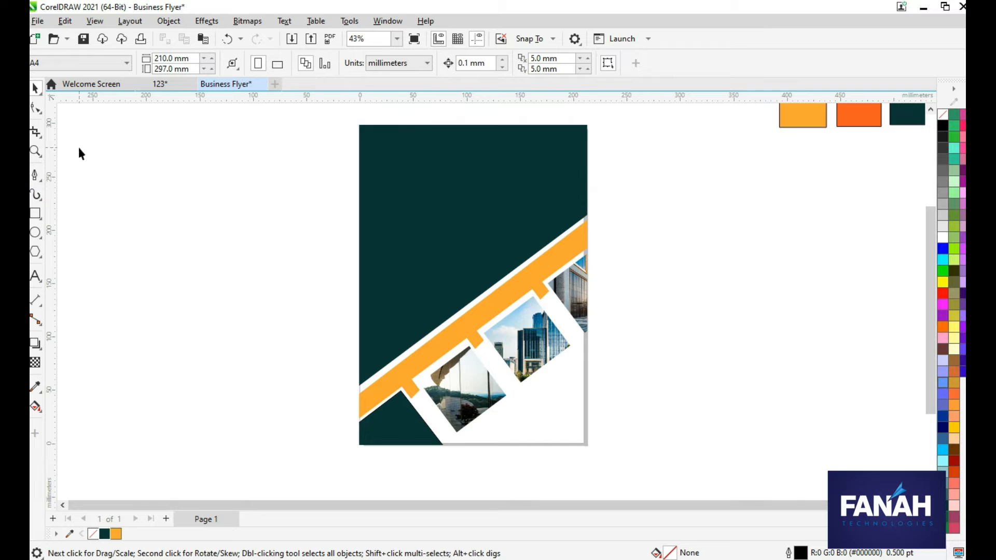
left_click(35, 175)
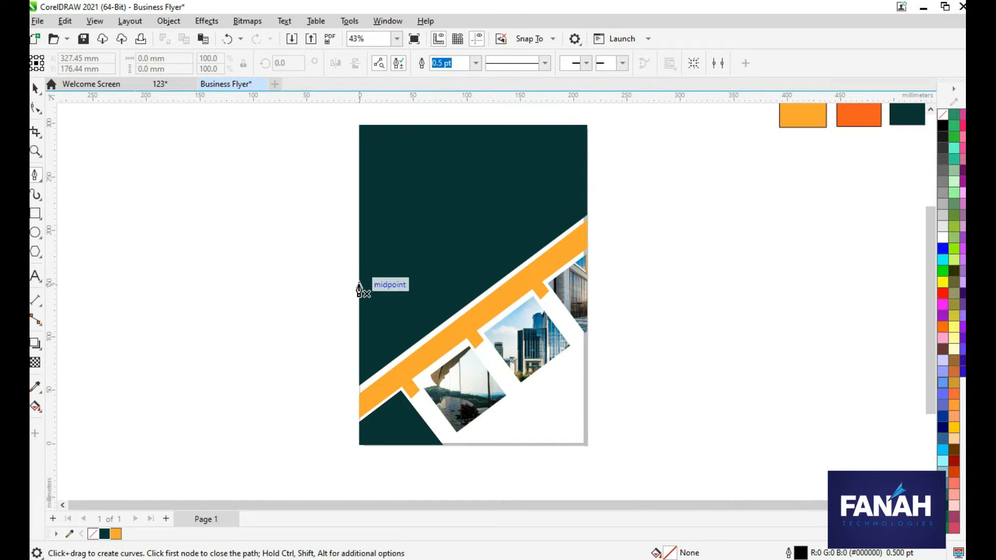
left_click(359, 364)
left_click(441, 292)
left_click(347, 294)
left_click(347, 367)
left_click(359, 363)
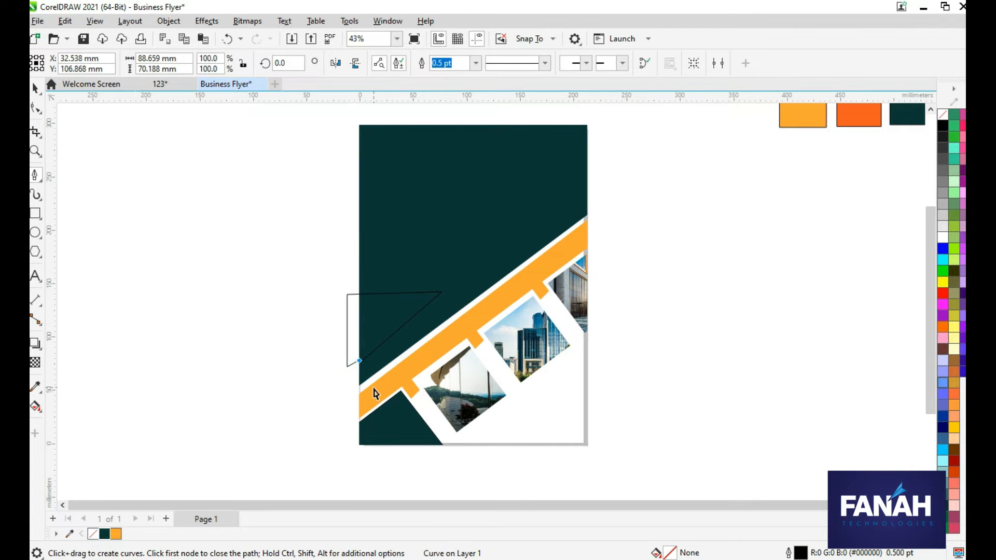
key("Delete")
Draw a closed triangle about 102 by 84 mm across the page's left edge, above the diagonal strip, with the Pen tool.
left_click(340, 373)
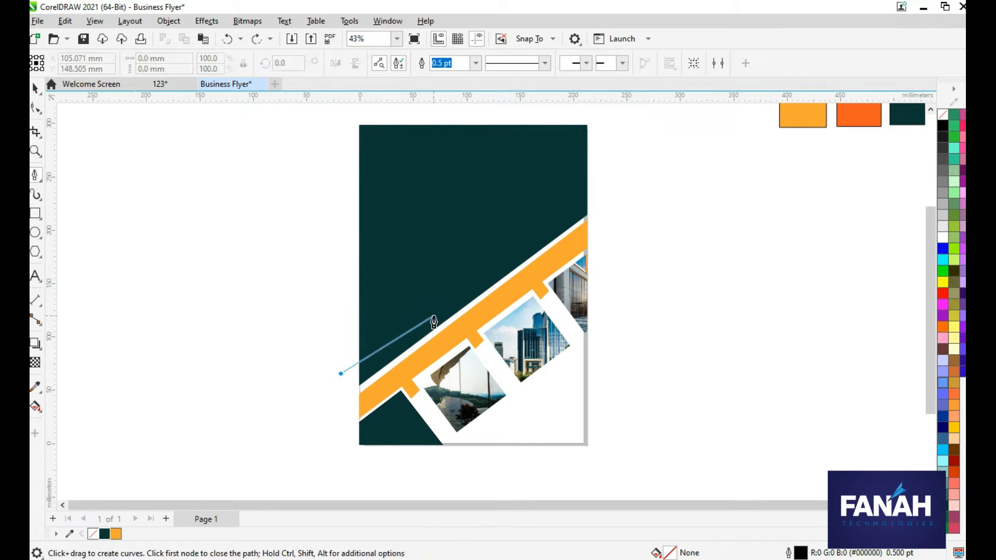
left_click(443, 301)
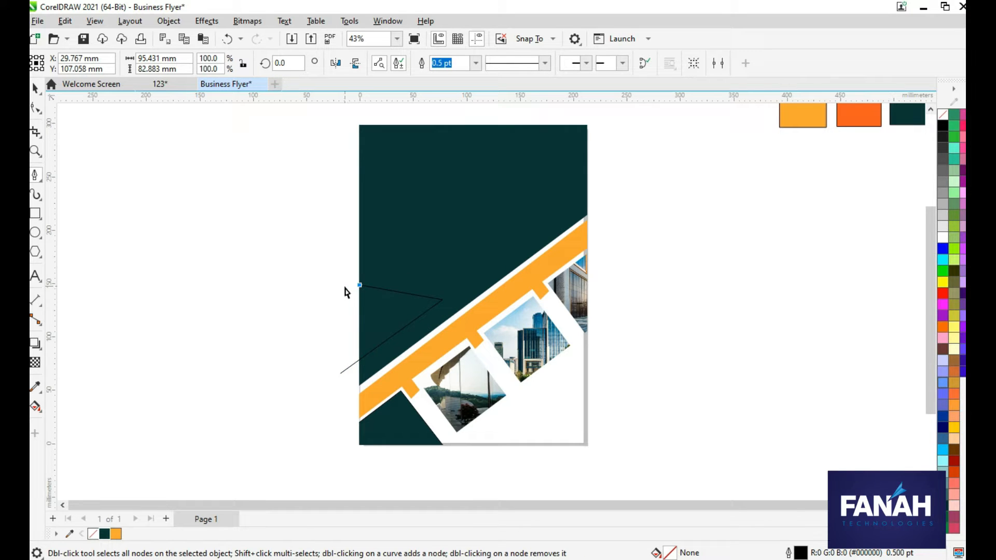
left_click_drag(334, 284, 334, 326)
left_click(341, 374)
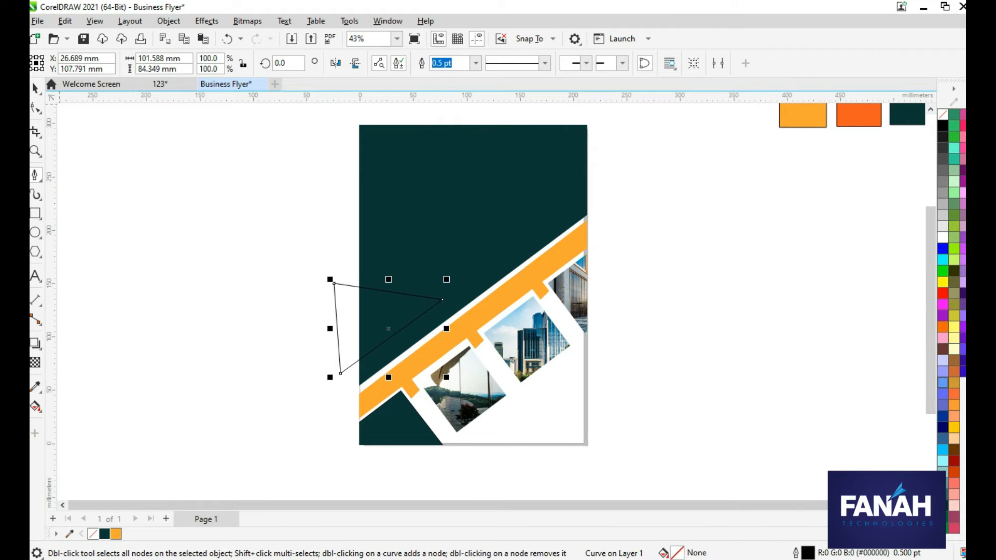
Copy the triangle to the page's lower-right area, scale the copy to about 82.3% and rotate it to about 187.7°.
key("space")
left_click_drag(396, 315, 616, 397)
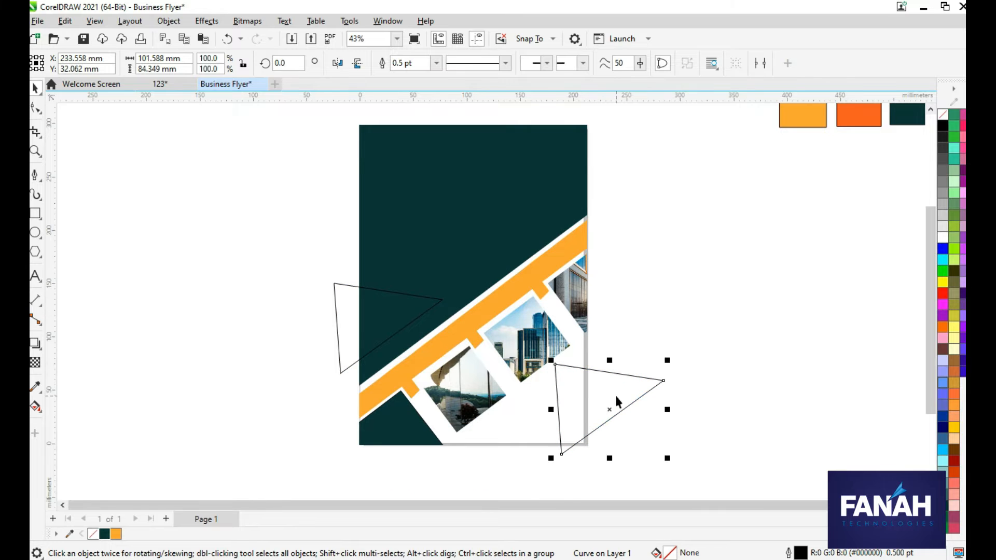
left_click(616, 395)
left_click_drag(549, 360, 578, 392)
left_click_drag(509, 332, 529, 347)
left_click_drag(593, 397, 579, 385)
left_click(627, 387)
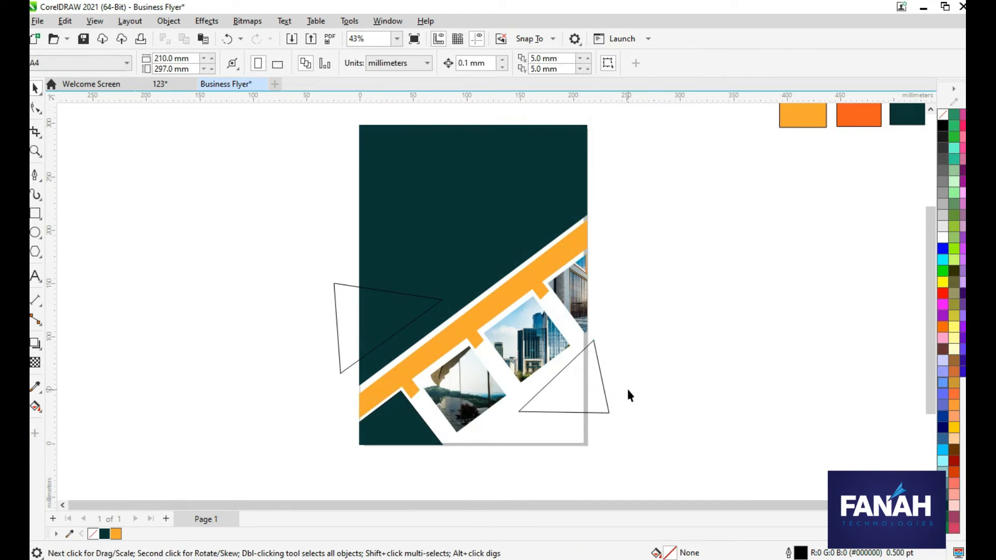
Set the outline color of both triangles to the yellow-orange of the strip.
scroll(627, 388, "down", 1)
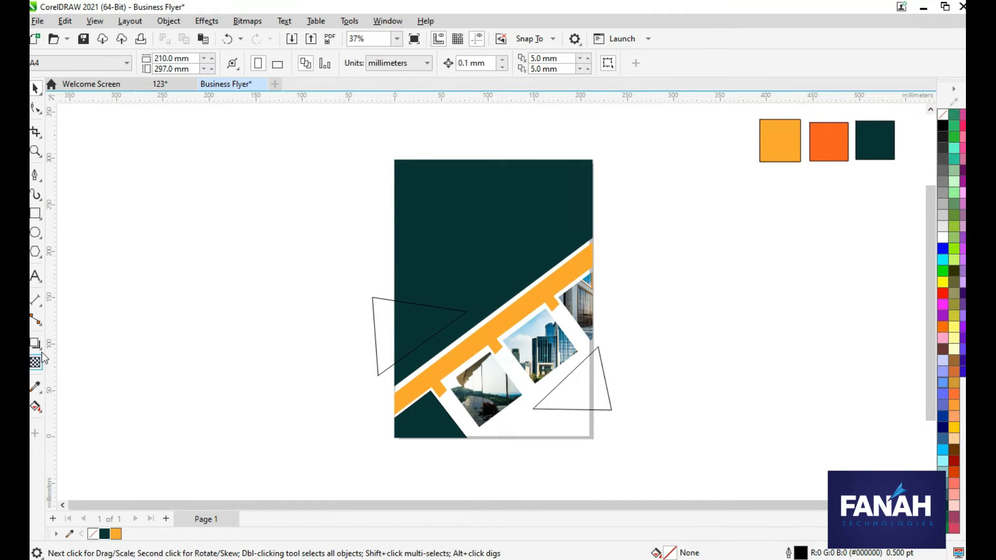
left_click(375, 323)
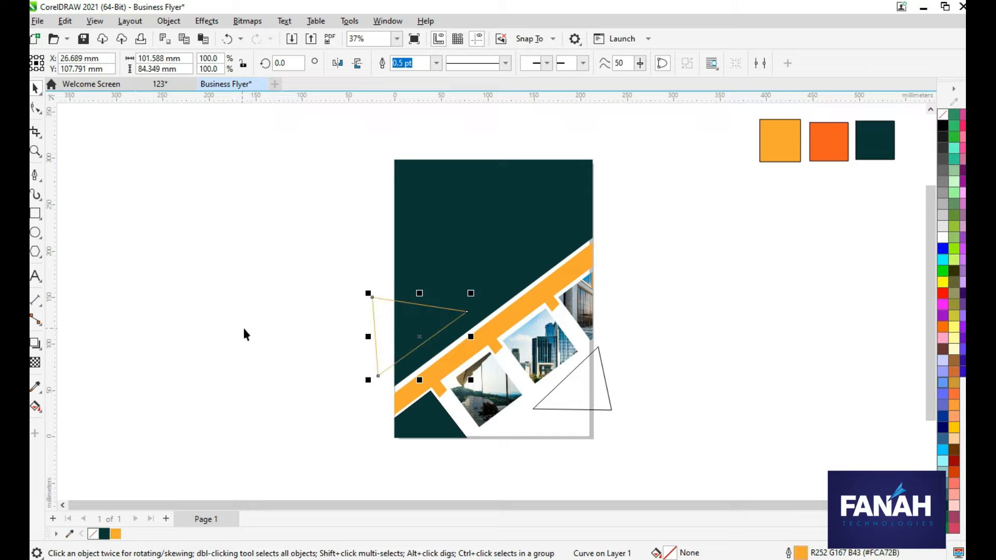
left_click(555, 391)
right_click(116, 534)
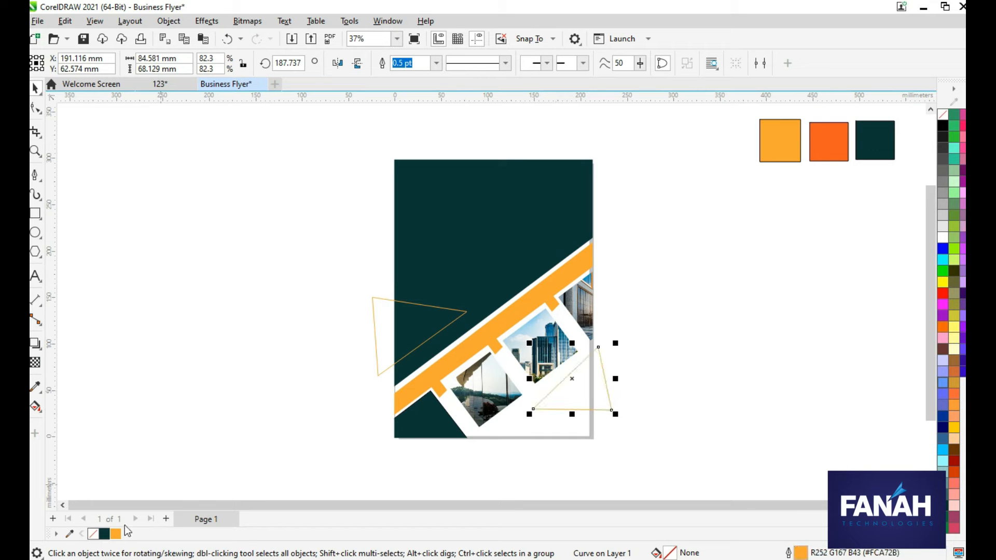
PowerClip both outlined triangles inside the page-sized rectangle.
right_click(565, 393)
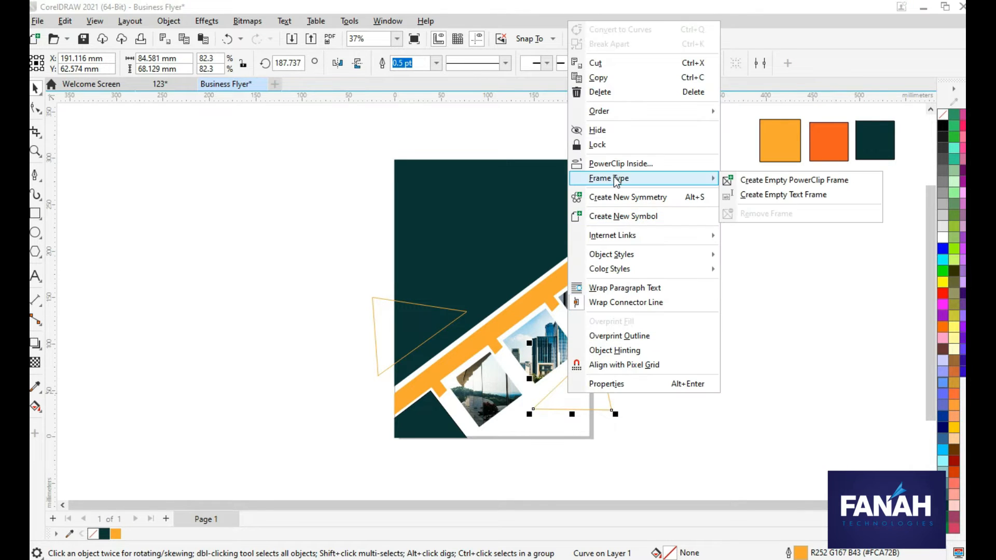
key("Escape")
key("Escape")
left_click(558, 422)
left_click(381, 311)
right_click(380, 312)
left_click(436, 335)
left_click(438, 278)
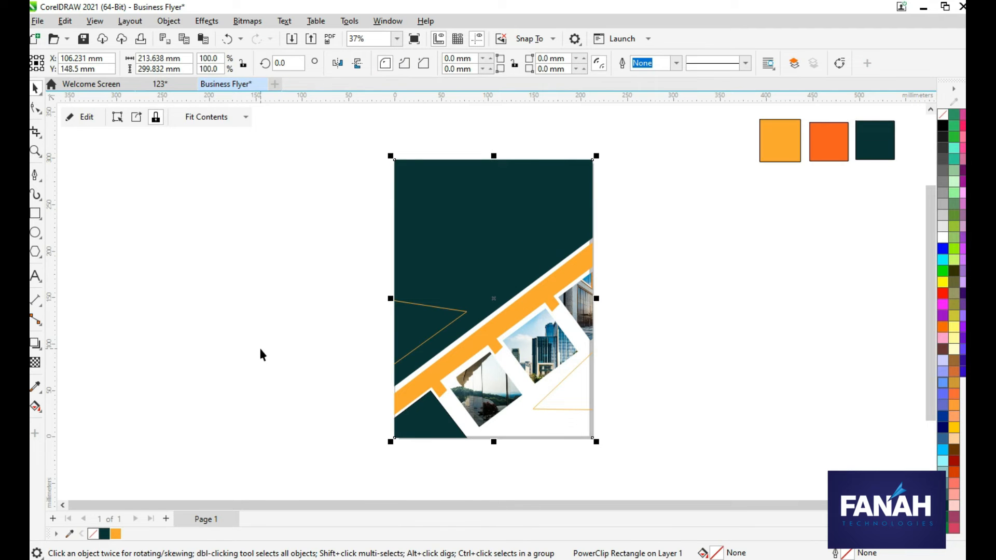
left_click(259, 347)
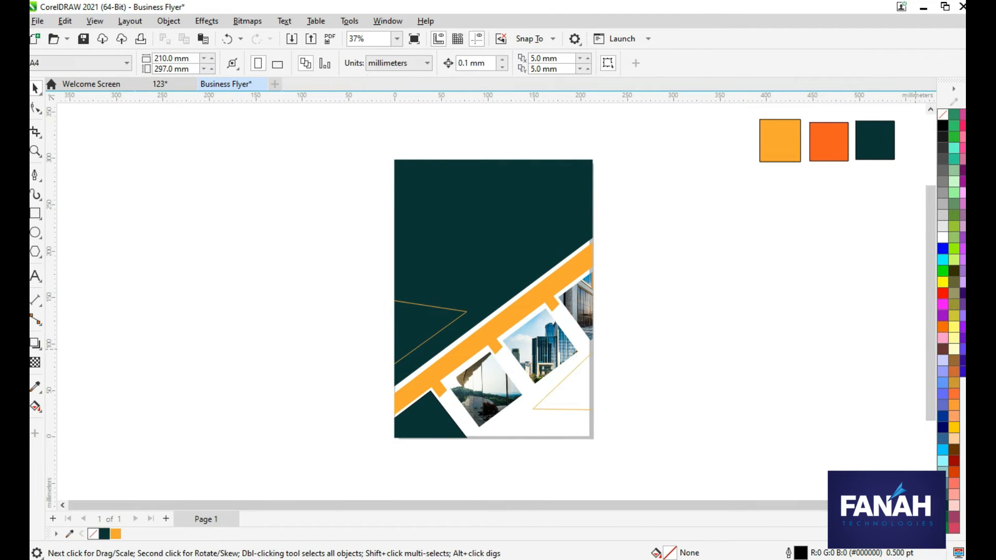
Bring the FANAH Technologies logo onto the flyer, scale it down and place it in the page's upper-right corner.
key("alt+Tab")
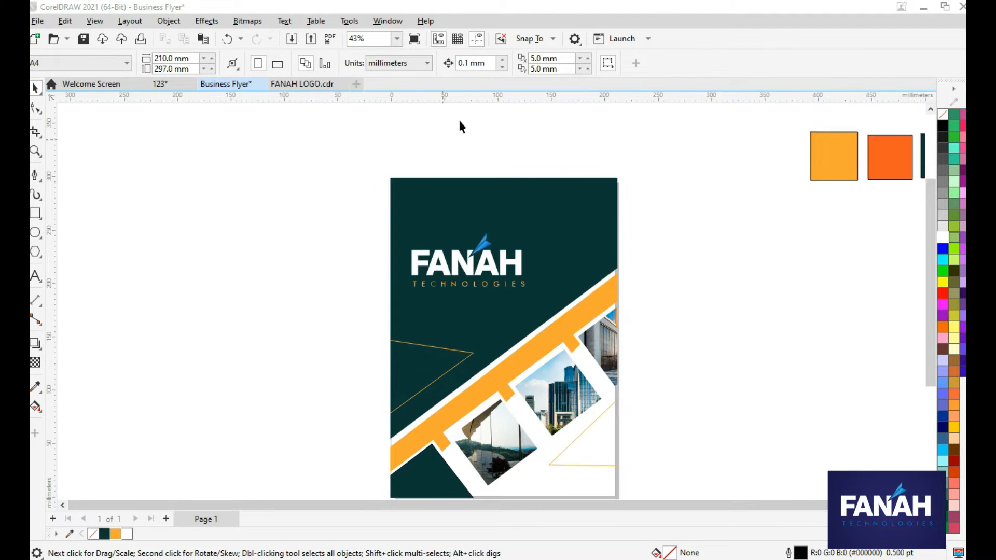
left_click(421, 265)
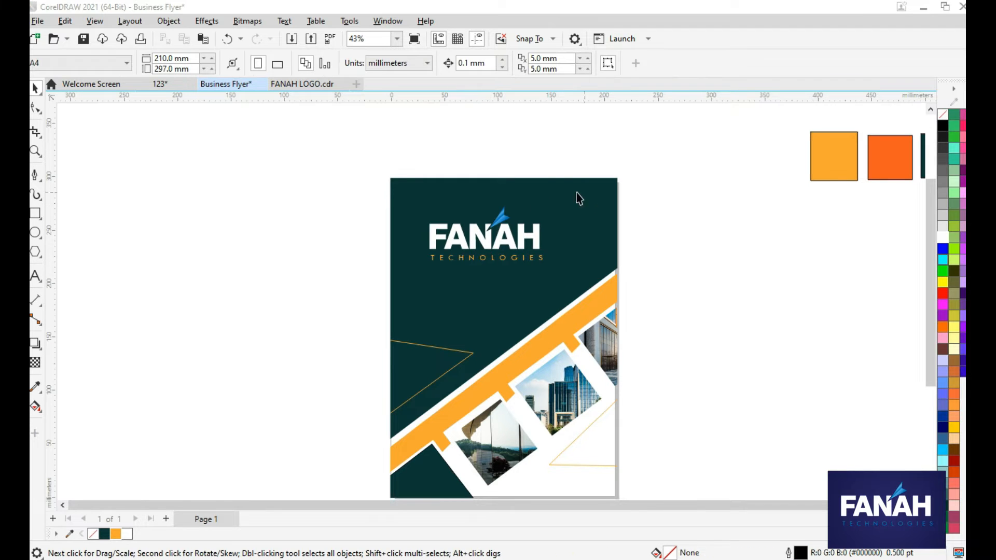
left_click(509, 233)
left_click_drag(427, 204, 468, 222)
left_click_drag(517, 247, 586, 203)
left_click(684, 164)
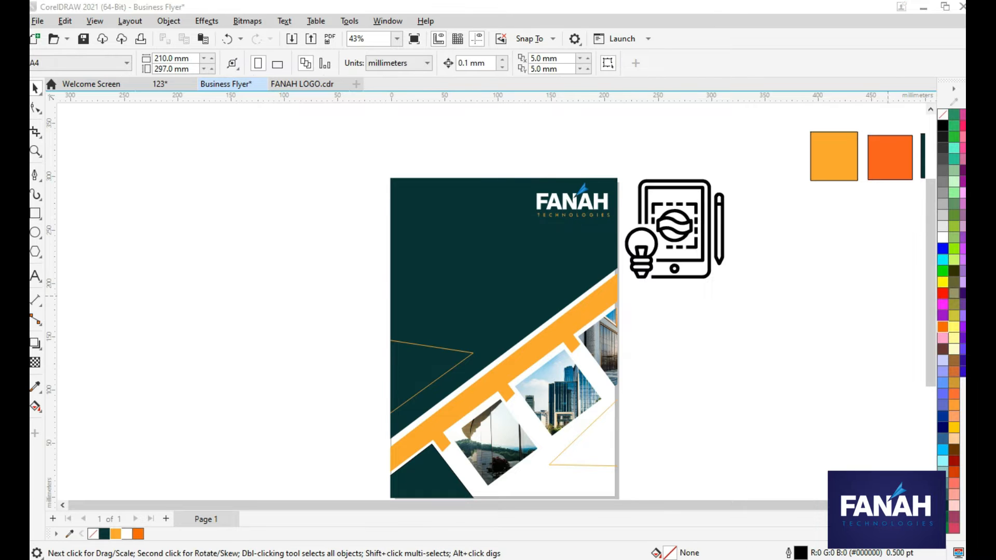
Color the tablet and light bulb icon yellow-orange, and place it scaled down near the left edge of the dark green area.
left_click(636, 193)
right_click(115, 534)
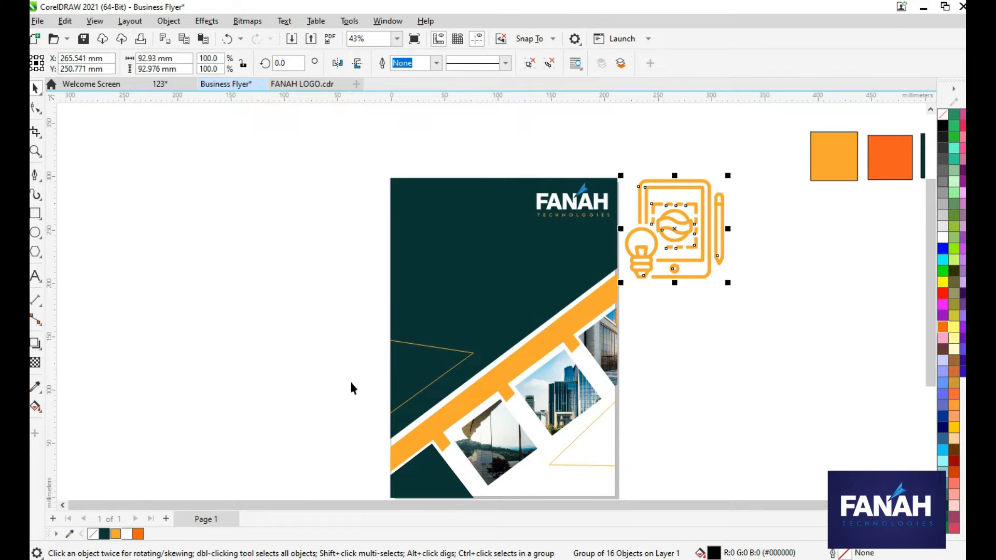
left_click_drag(727, 281, 417, 251)
left_click(208, 302)
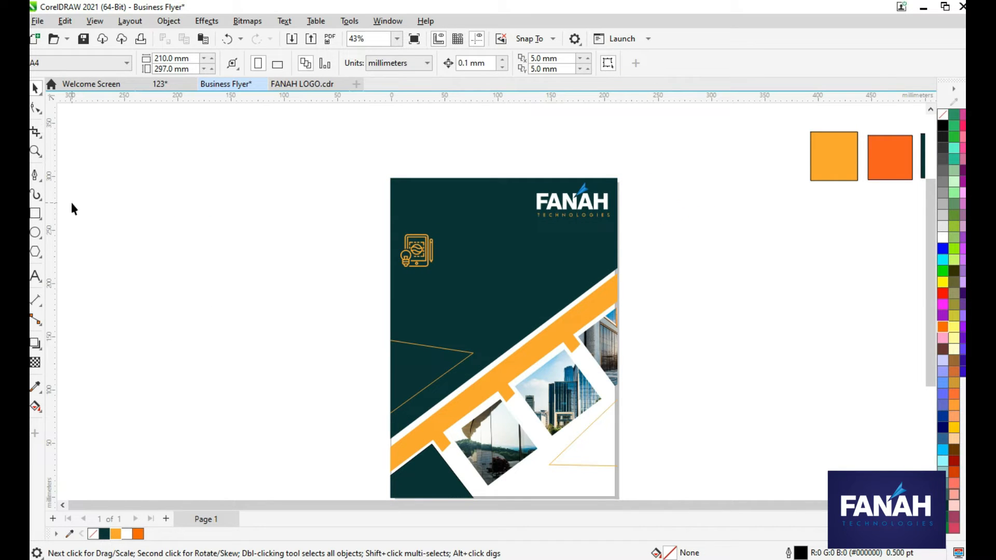
Add the text "Travel" beside the page and enlarge it to about 189 pt.
left_click(36, 281)
left_click(195, 220)
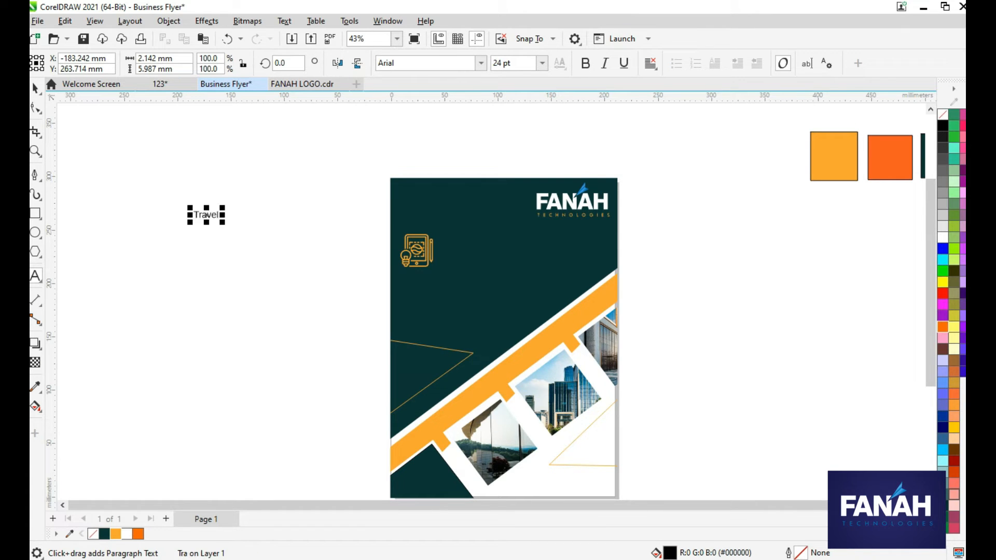
left_click_drag(234, 223, 309, 271)
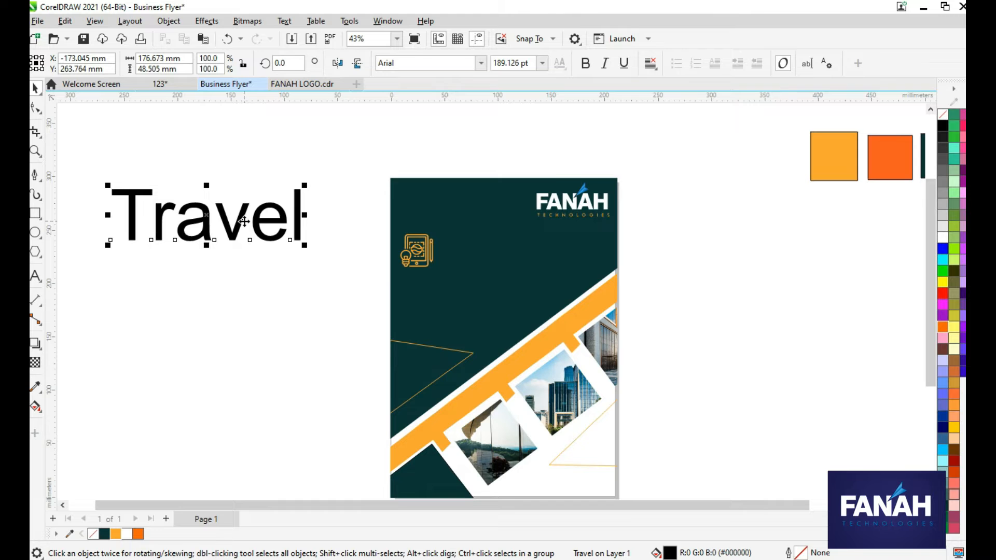
Set the font of the "Travel" text to Great Vibes.
left_click(481, 62)
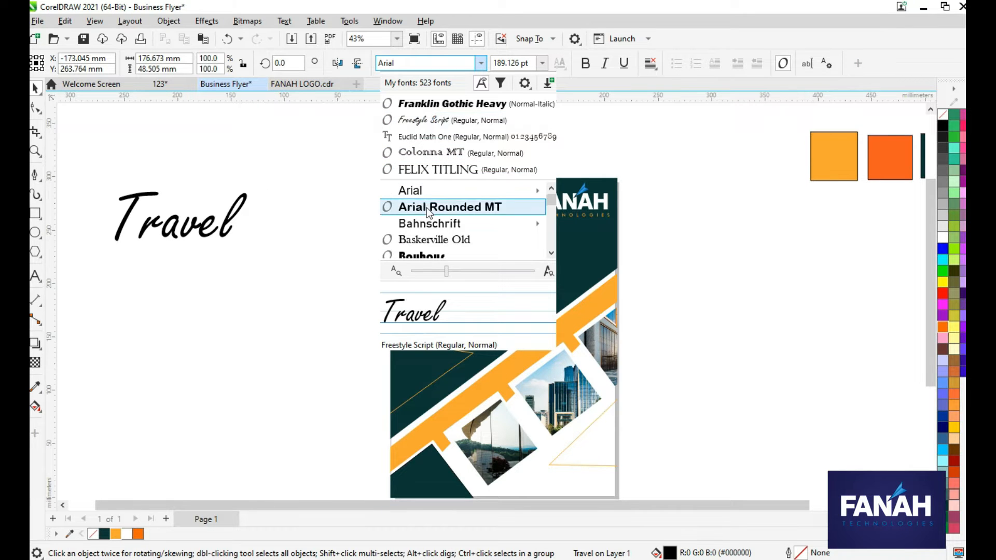
scroll(427, 208, "down", 7)
scroll(428, 211, "down", 6)
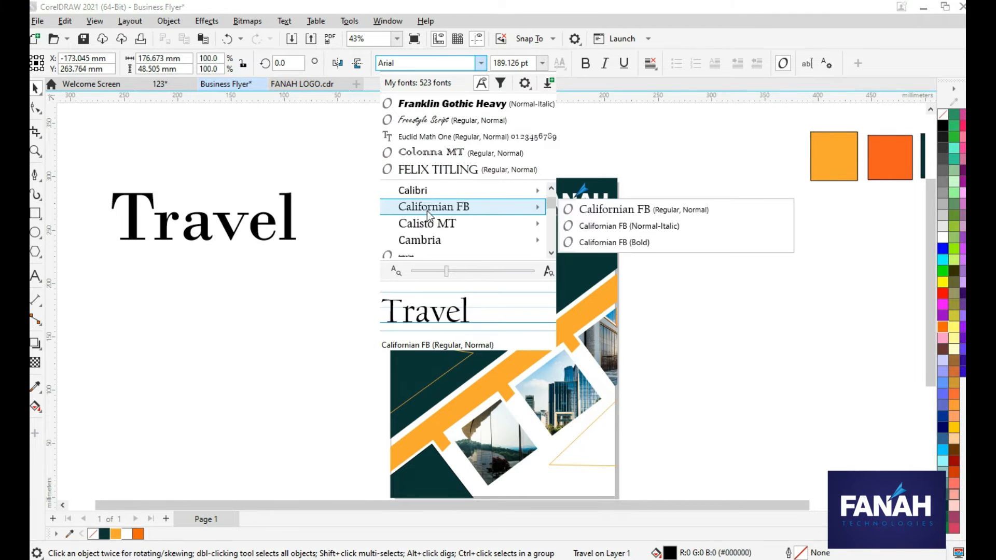
scroll(428, 213, "down", 5)
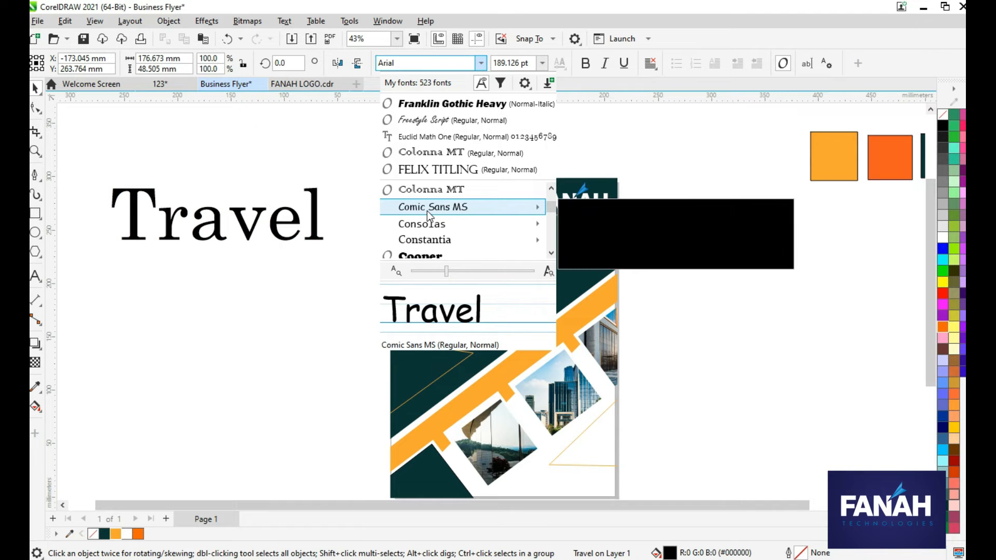
scroll(427, 210, "down", 5)
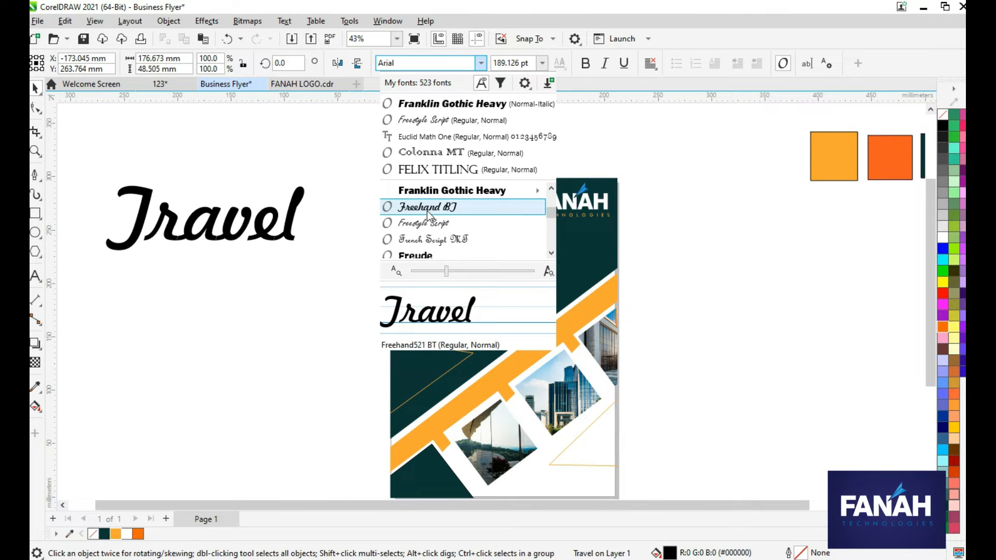
scroll(427, 210, "down", 6)
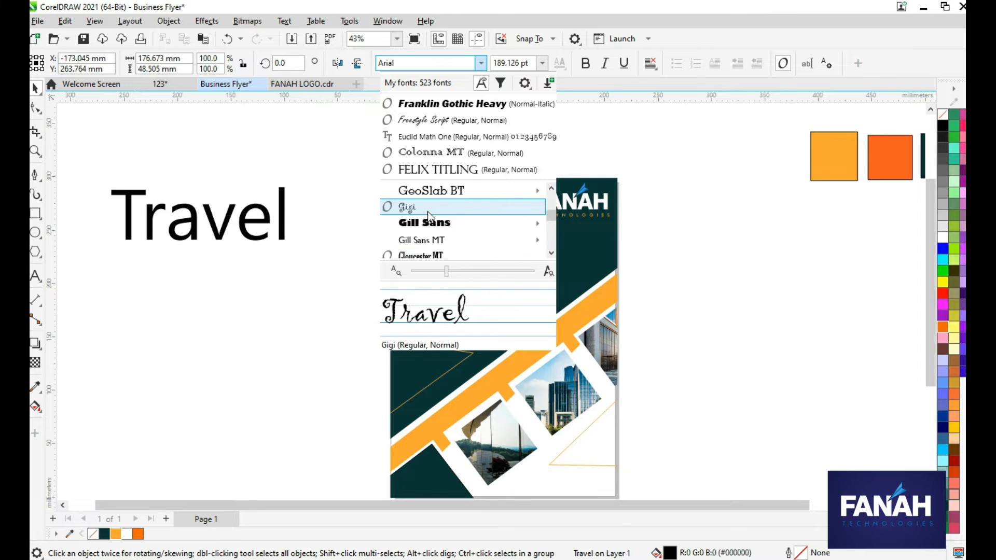
scroll(427, 211, "down", 4)
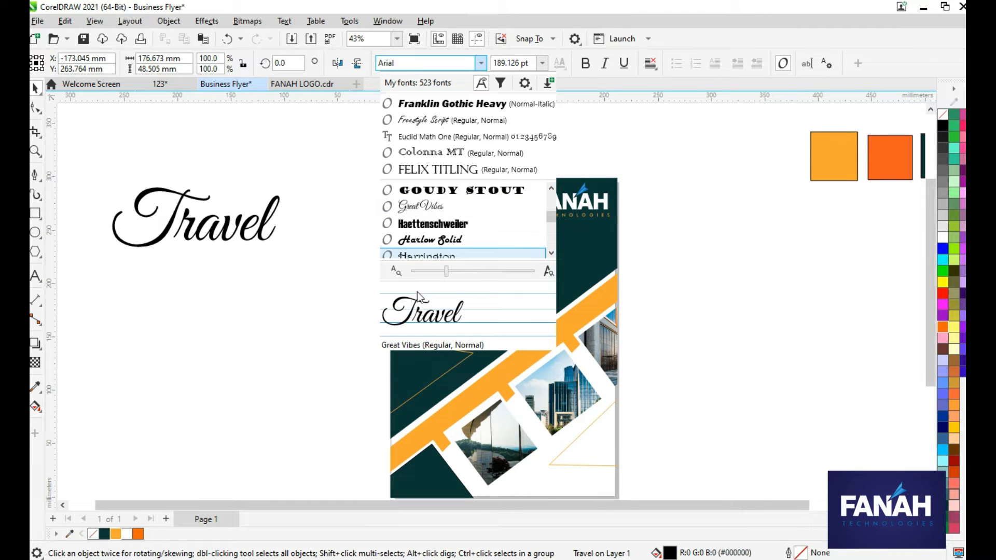
left_click(435, 207)
Color the "Travel" title yellow-orange and place it scaled down on the flyer's dark green area.
left_click_drag(205, 192, 223, 148)
left_click(115, 534)
left_click_drag(294, 212, 272, 205)
left_click_drag(190, 165, 503, 248)
left_click_drag(573, 281, 551, 265)
Move the tablet icon lower and shift the "Travel" title up within the dark green area.
left_click_drag(405, 255, 412, 300)
left_click(467, 244)
scroll(467, 244, "up", 2)
left_click_drag(467, 243, 428, 220)
Shrink the FANAH logo slightly and position the "Travel" title beside it near the page's upper edge.
left_click(579, 179)
left_click_drag(545, 207, 571, 191)
left_click(433, 221)
left_click_drag(434, 220, 451, 192)
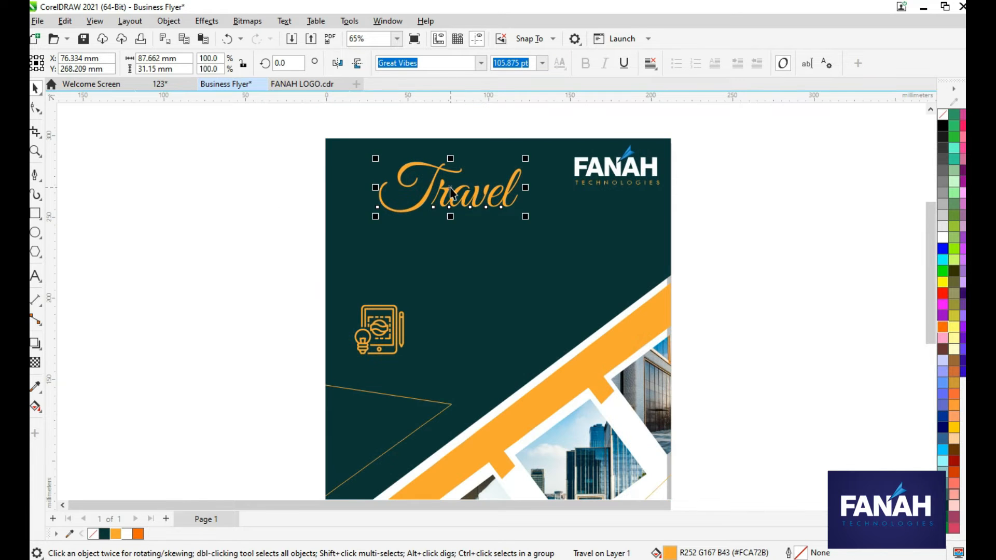
Add the text "THE WORLD" in 24 pt Arial and place it directly under the "Travel" title.
left_click(202, 274)
key("F8")
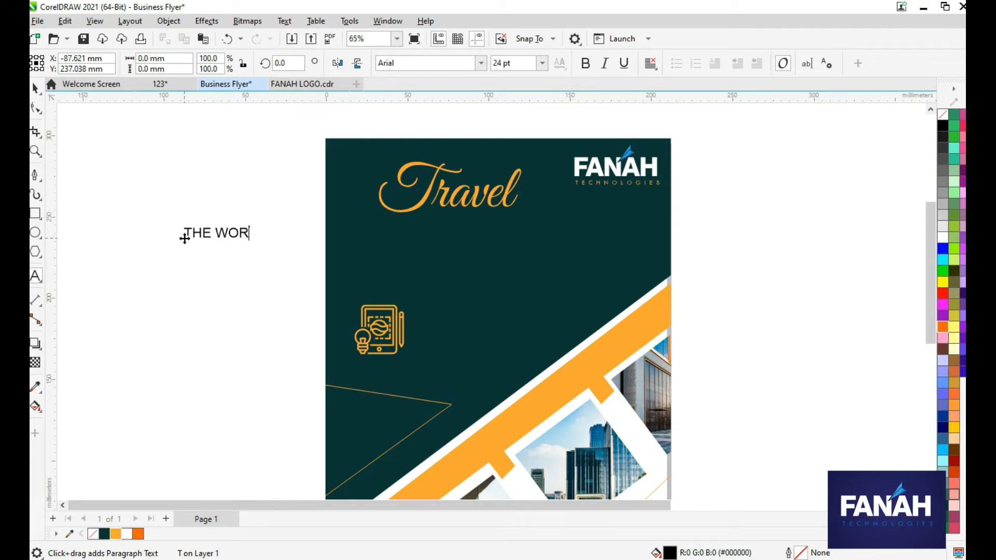
left_click(35, 89)
left_click_drag(204, 235, 511, 220)
Make the word "WORLD" bold and color both words of "THE WORLD" white.
double_click(471, 219)
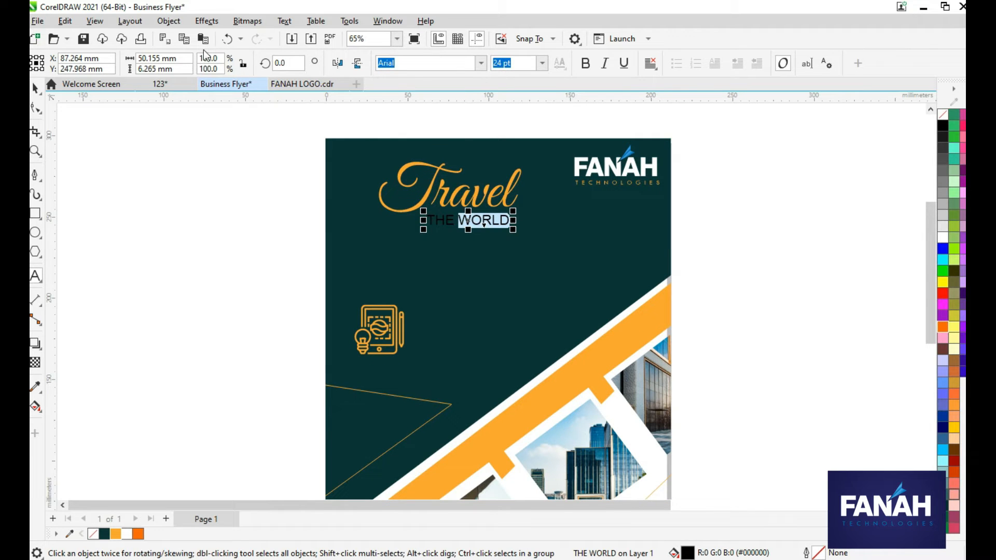
left_click(587, 63)
left_click(942, 236)
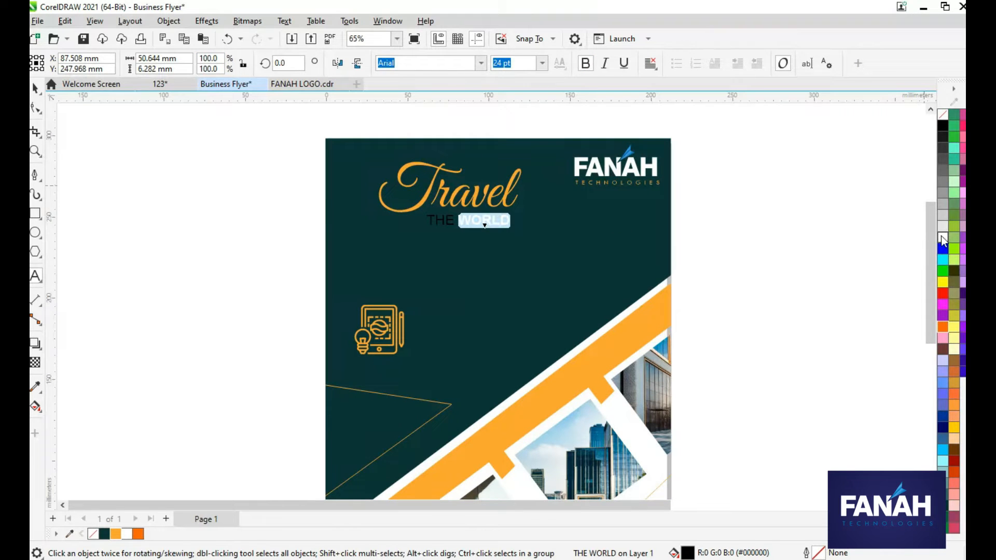
left_click_drag(429, 221, 453, 221)
left_click(943, 237)
left_click(36, 88)
left_click(181, 236)
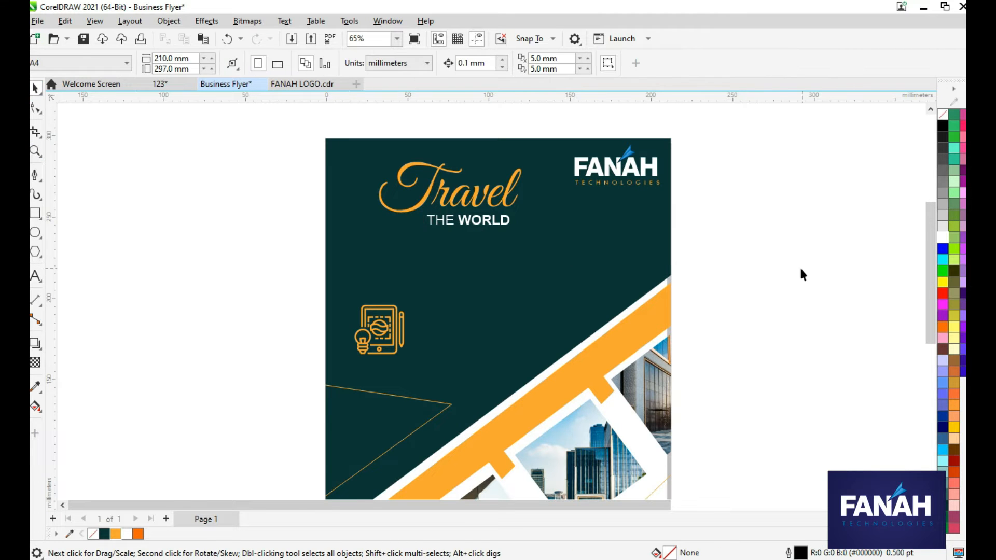
Scale down the tablet icon and move it up below the title, near the page's left edge.
scroll(596, 286, "up", 2)
scroll(596, 287, "down", 1)
left_click(356, 343)
left_click_drag(378, 369, 321, 255)
left_click(210, 248)
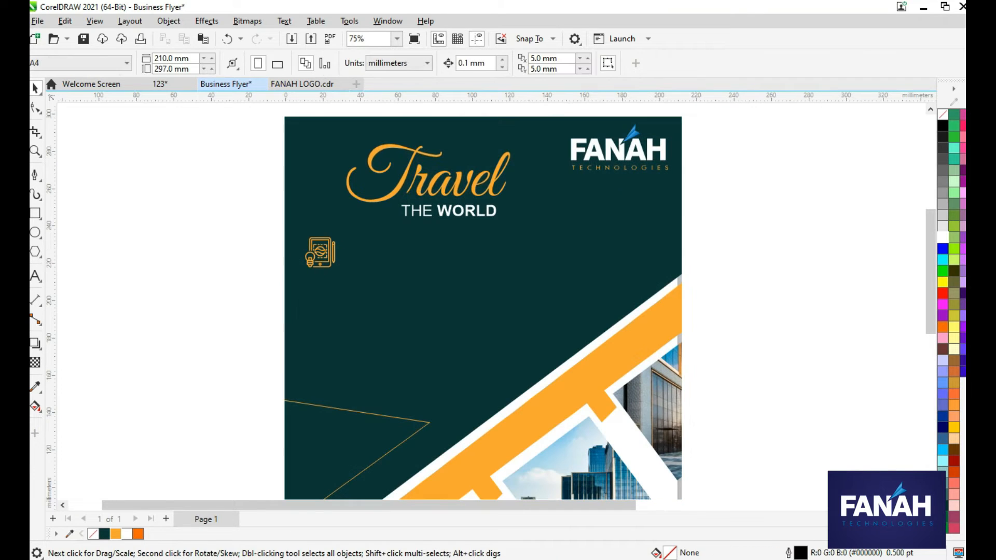
Add the heading text "Plan Management" beside the tablet icon.
left_click(35, 278)
left_click(181, 276)
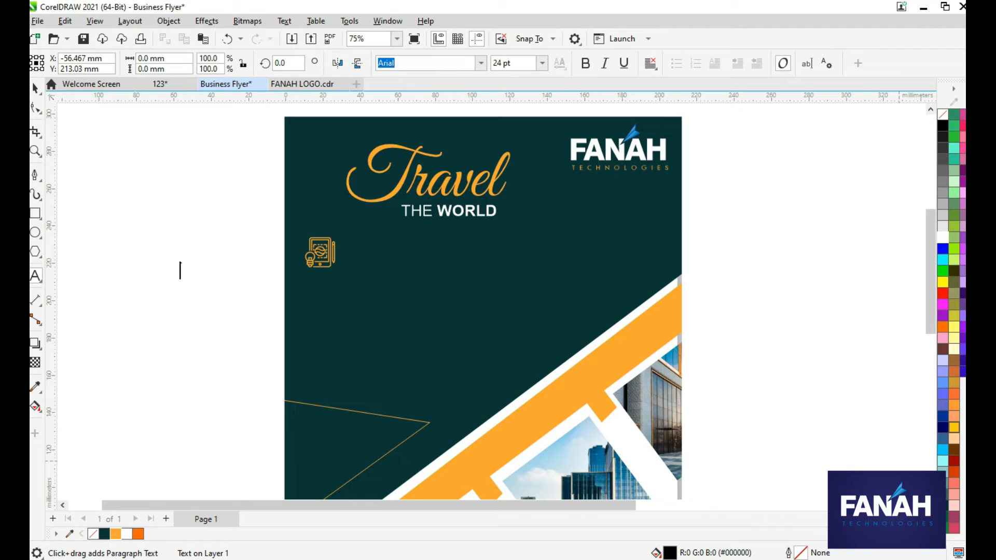
key("alt+Tab")
left_click(357, 250)
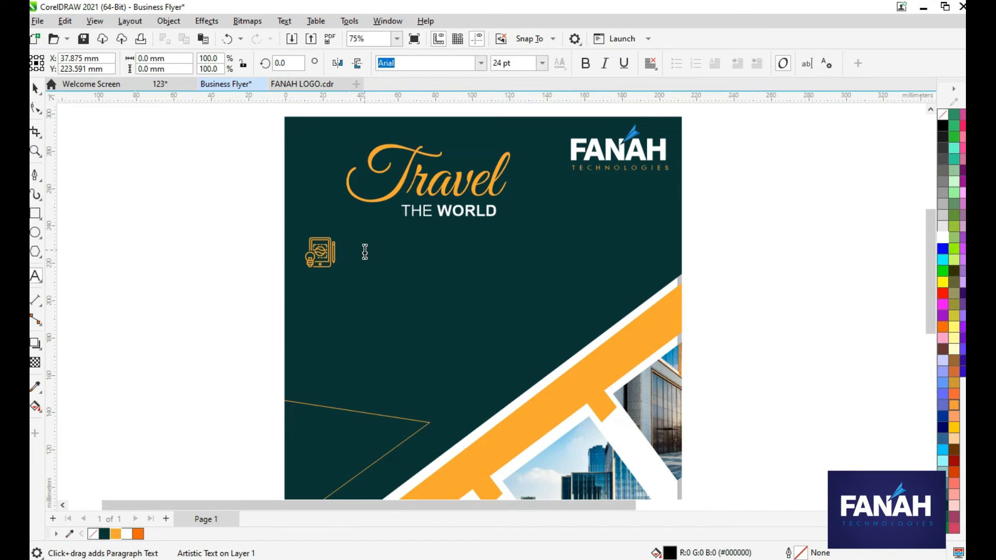
type("P")
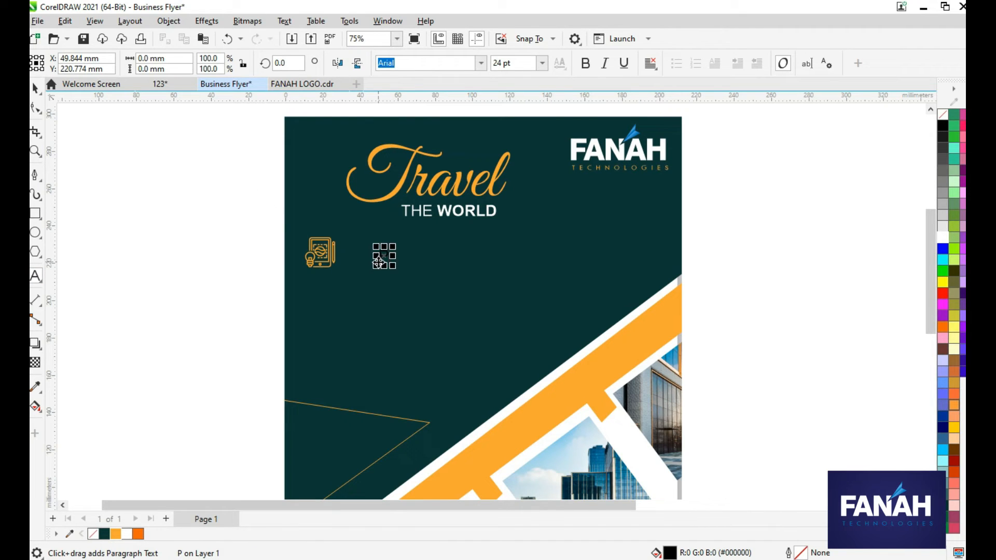
type("lan Mana")
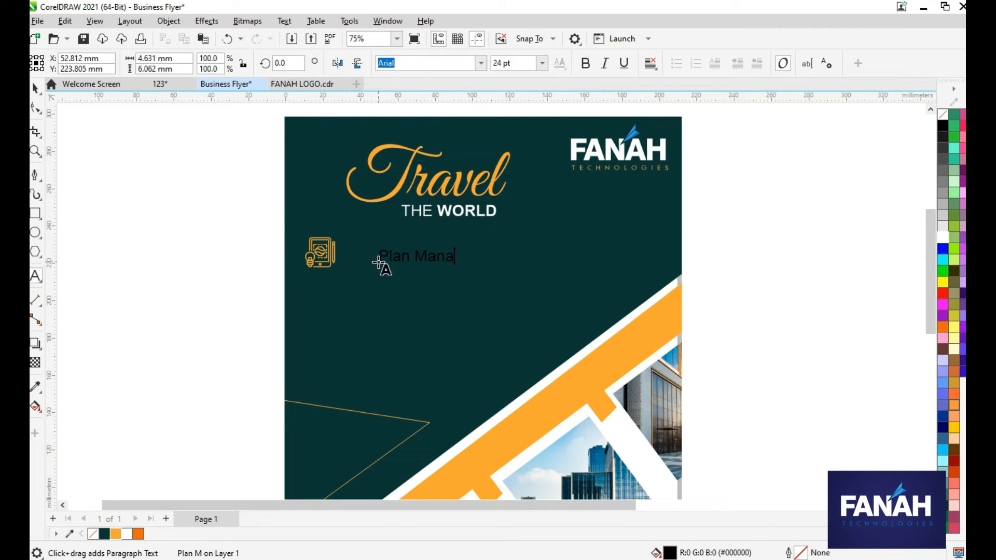
type("gement")
left_click(35, 88)
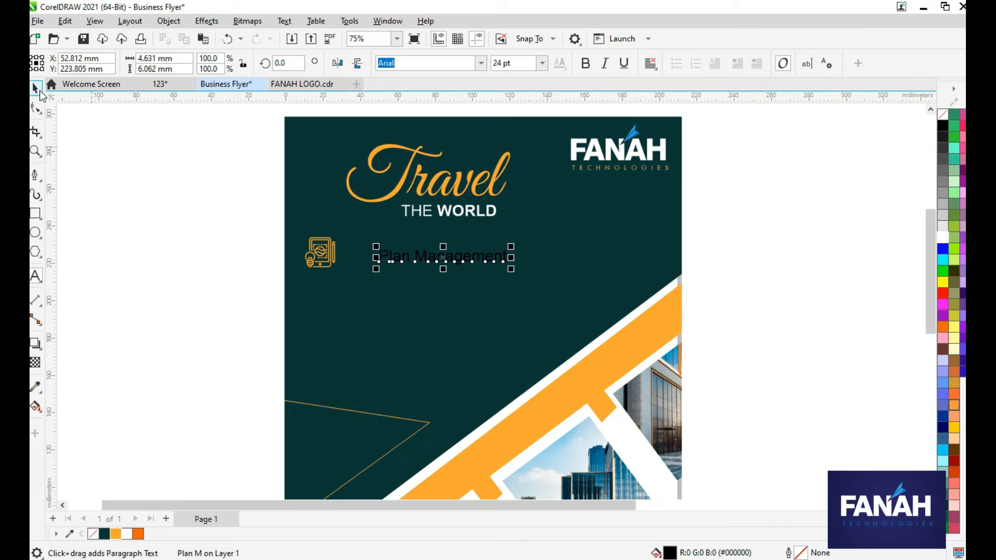
Make the "Plan Management" heading white and bold, scaled down to 16.31 pt right next to the icon.
left_click(943, 237)
left_click_drag(441, 259, 407, 248)
mouse_move(481, 259)
left_mouse_down()
mouse_move(472, 253)
mouse_move(482, 254)
left_mouse_up()
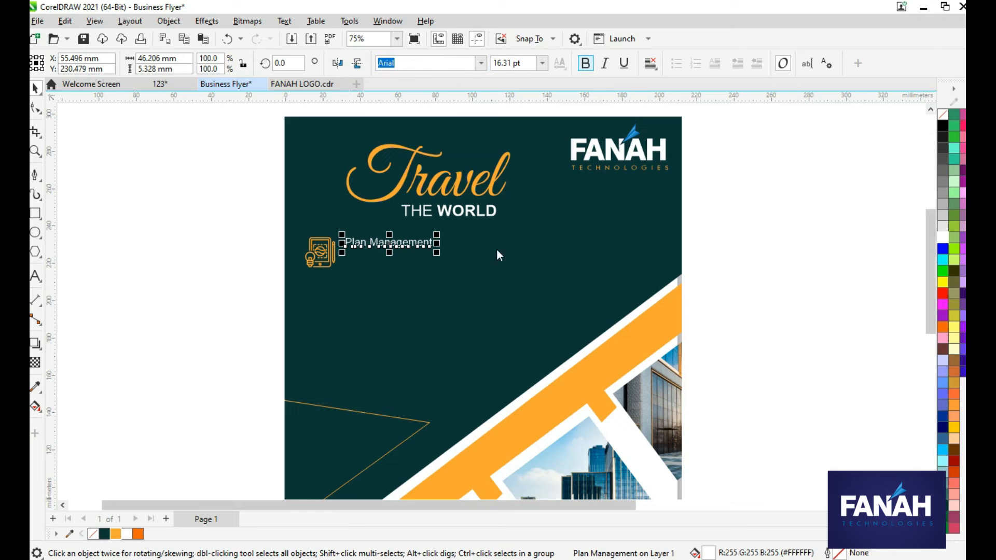
Draw a white horizontal line about 33 mm long under the "Plan Management" heading.
left_click(34, 177)
left_click(346, 247)
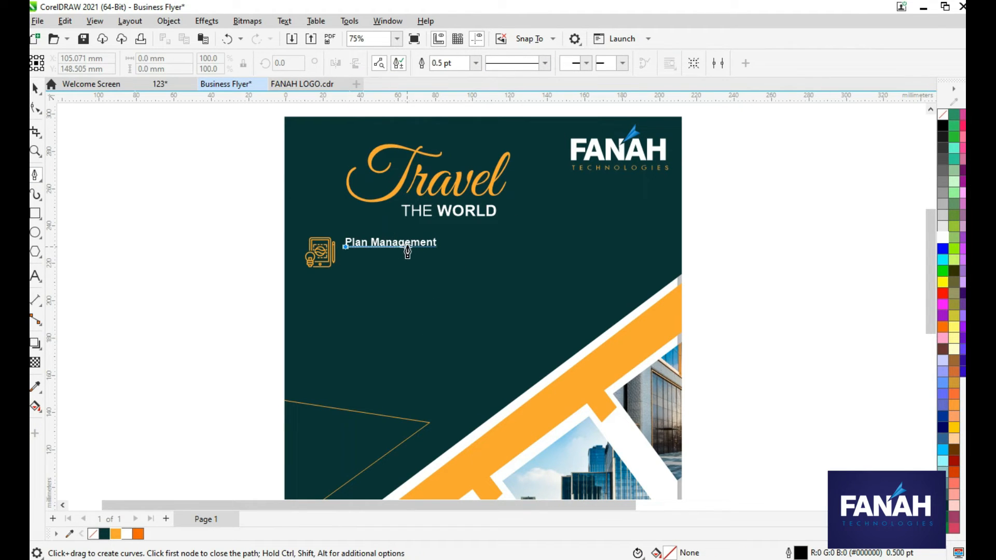
left_click(408, 247)
key("Escape")
left_click(941, 239)
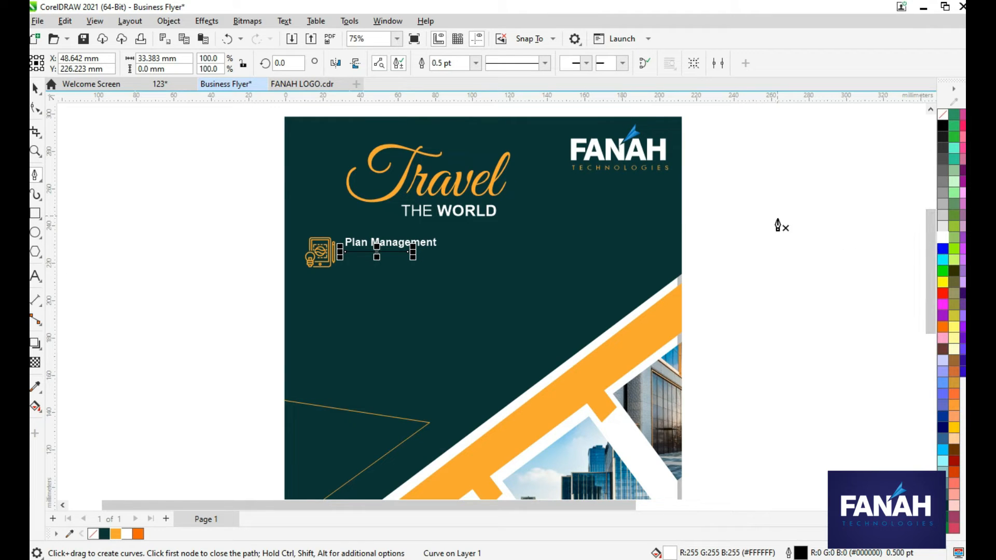
key("space")
left_click(142, 214)
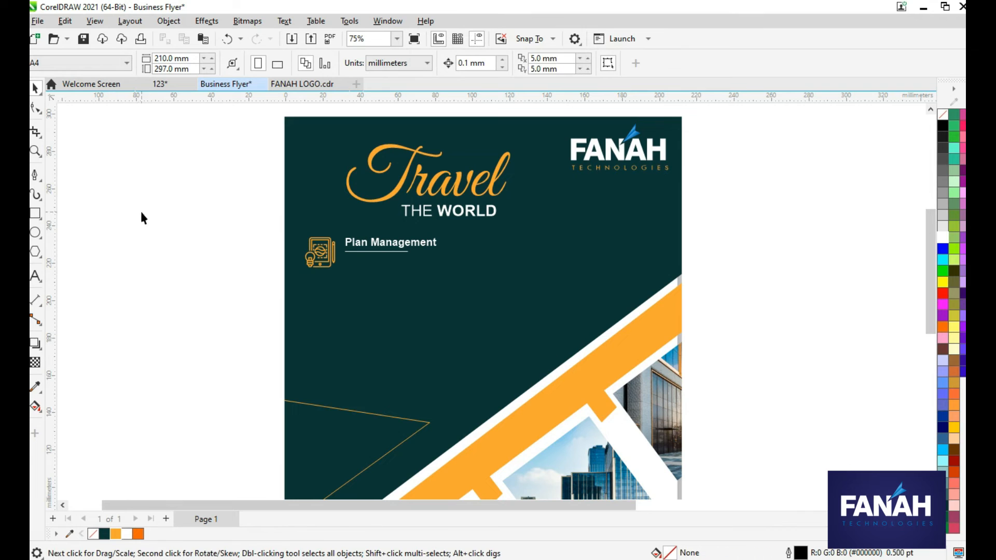
Shrink the tablet icon to about 12.5 mm and align it with the "Plan Management" heading.
left_click(325, 252)
left_click_drag(340, 272, 326, 250)
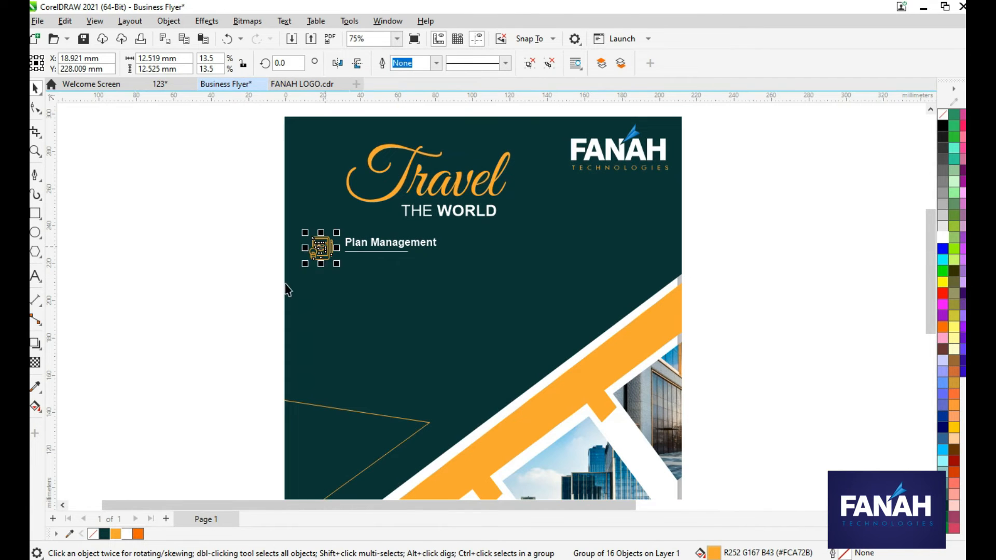
left_click(93, 192)
Add the text "Lorem Ipsum is simply dummy text of the printing and typesetting industry." and break it into two lines before "printing".
left_click(36, 279)
left_click(177, 236)
type("Lorem Ipsum is simply dummy text of the printing and typesetting industry.")
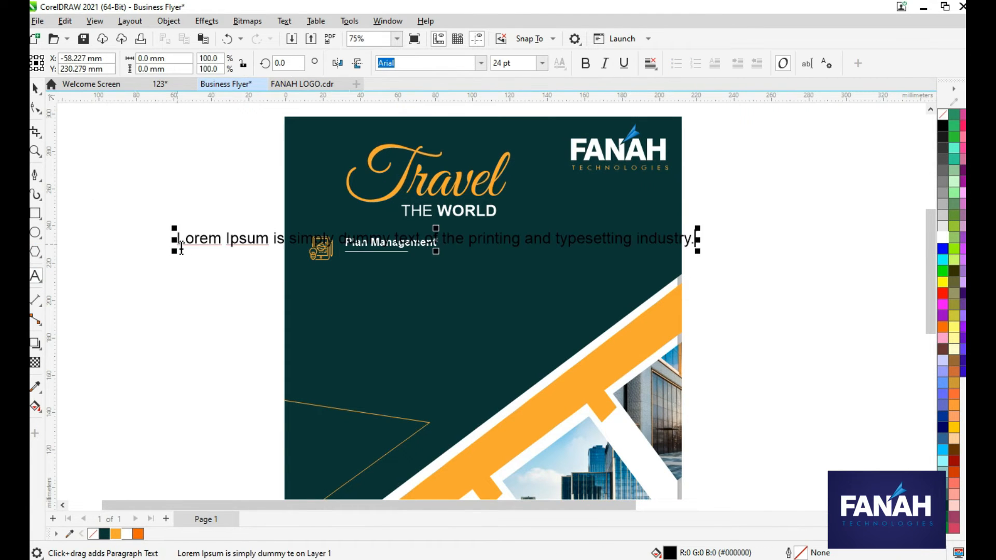
left_click(469, 240)
key("Return")
Scale the Lorem Ipsum text down to 9.855 pt, place it under the heading's line and color it white.
left_click(36, 88)
left_click_drag(613, 293, 459, 276)
left_click_drag(368, 266, 389, 265)
left_click_drag(478, 274, 462, 273)
left_click(942, 237)
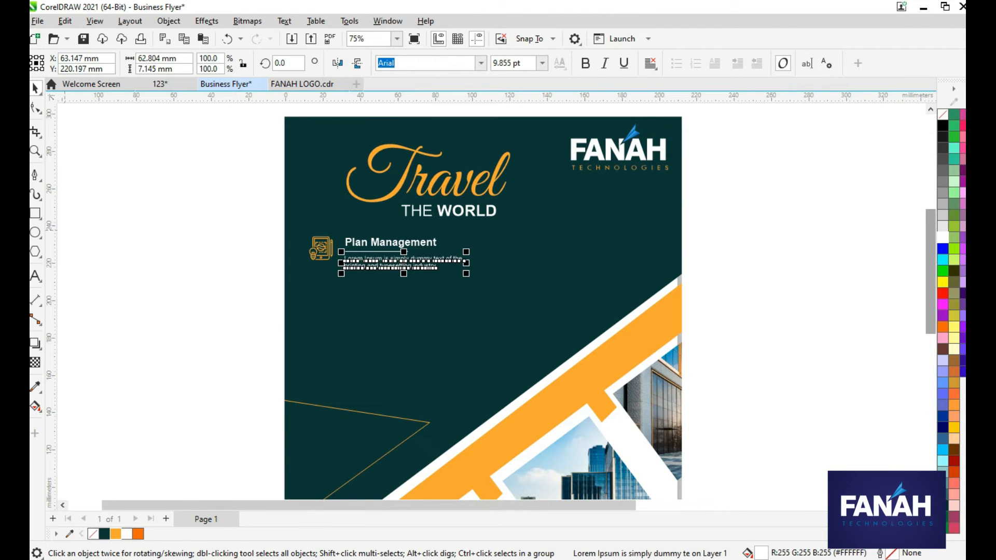
left_click(196, 230)
left_click(302, 236)
left_click_drag(360, 266, 404, 273)
key("ctrl+z")
Duplicate the icon, heading, line and description downward twice at equal spacing to make three service entries.
left_click(322, 249)
left_click(373, 242, "shift")
left_click(382, 252, "shift")
left_click(385, 266, "shift")
left_click_drag(362, 259, 385, 298)
key("ctrl+r")
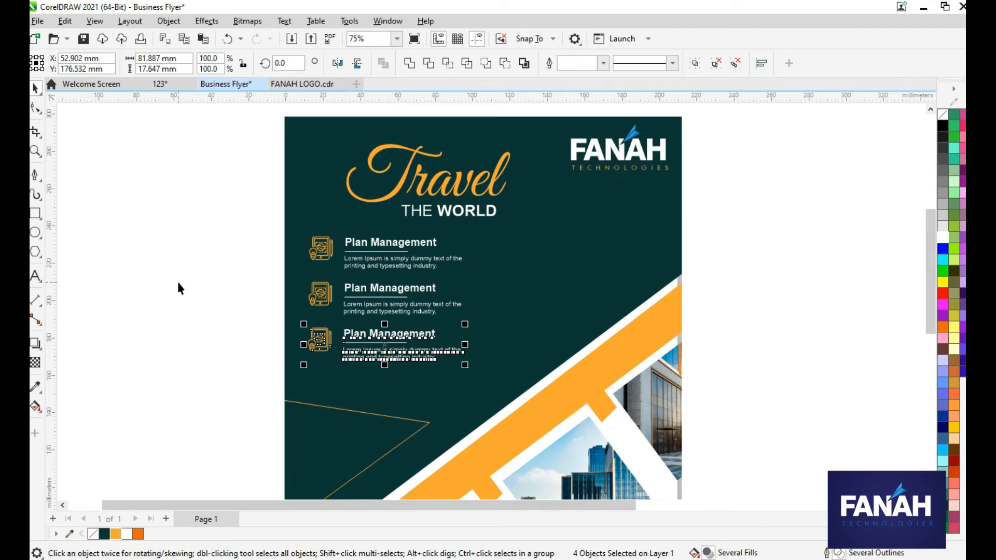
left_click(178, 282)
Place the dark green phone icon, about 11 mm wide, in the white area near the page's lower edge.
scroll(178, 283, "down", 2)
scroll(446, 291, "down", 1)
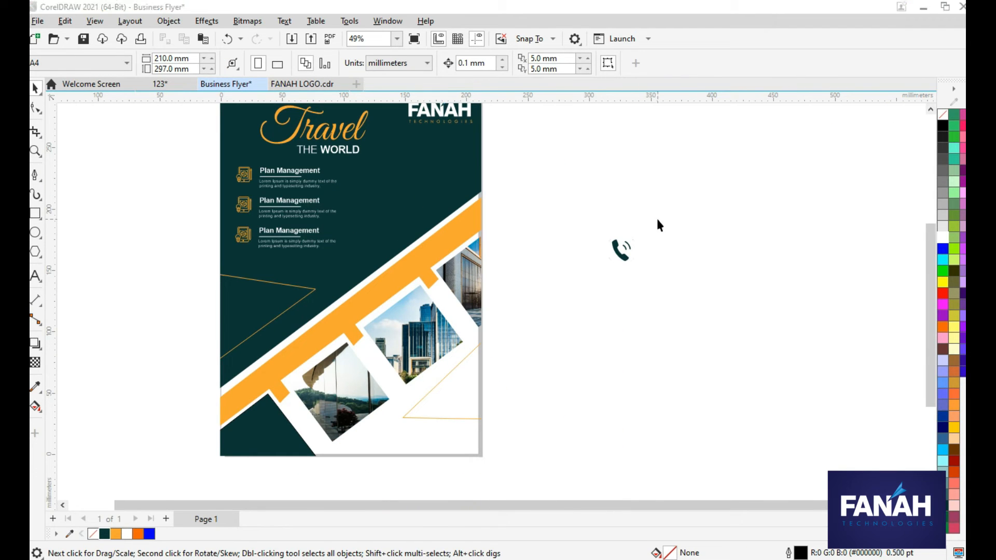
left_click_drag(621, 250, 368, 423)
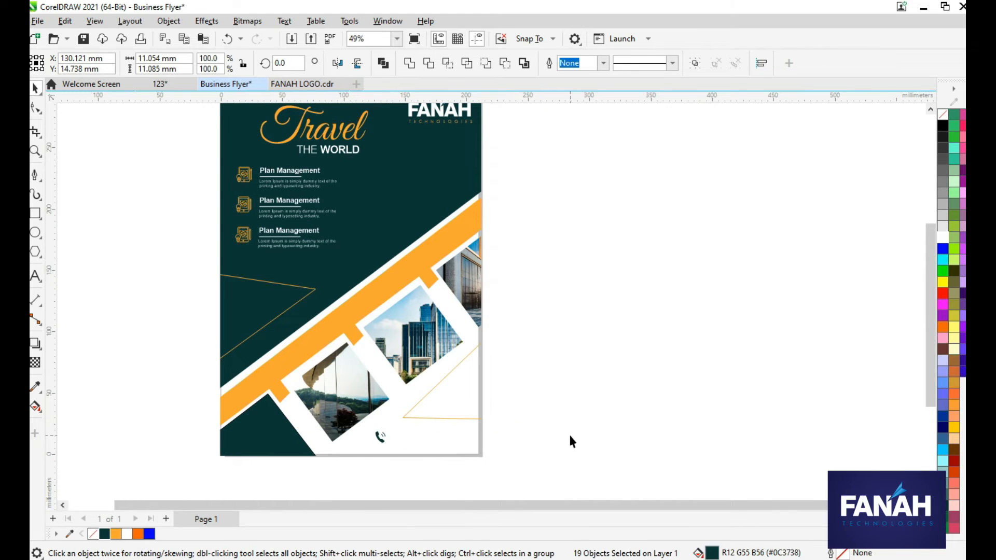
left_click(568, 433)
Add the text "BOOK NOW" and place it scaled down to the right of the phone icon.
scroll(459, 442, "up", 3)
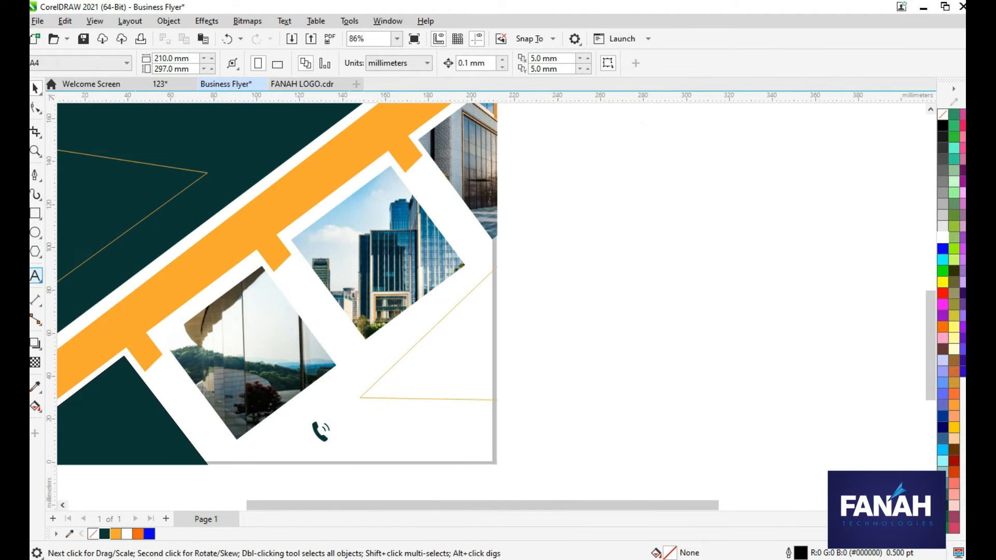
left_click(35, 276)
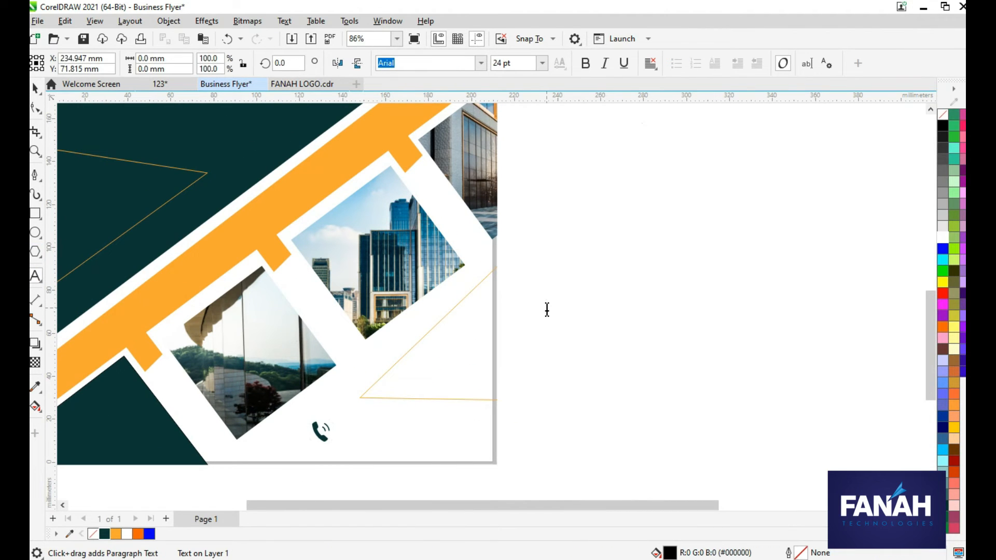
type("BOOK NOW")
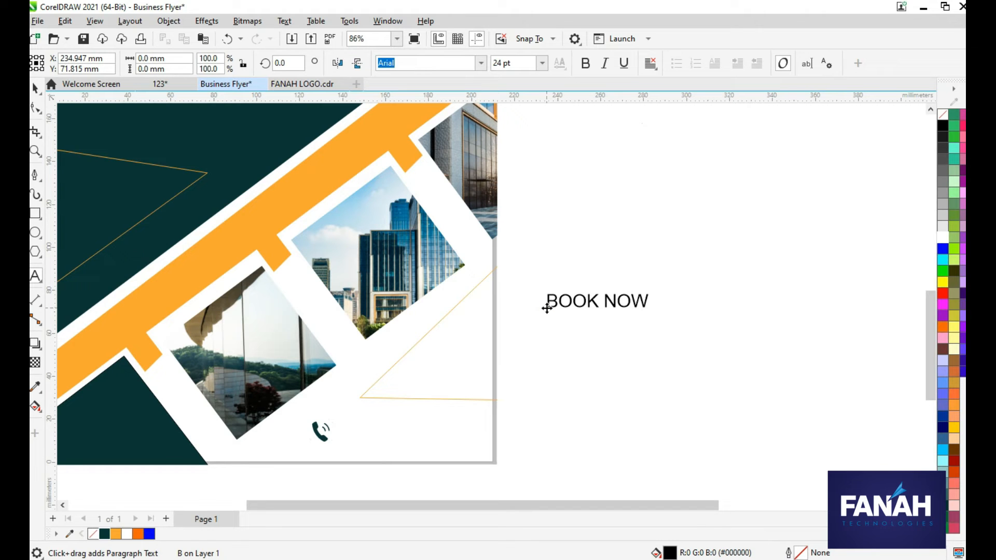
left_click(36, 88)
left_click_drag(651, 310, 363, 425)
Add the contact phone number as a separate text object beside the page and make it bold.
left_click(35, 276)
left_click(625, 280)
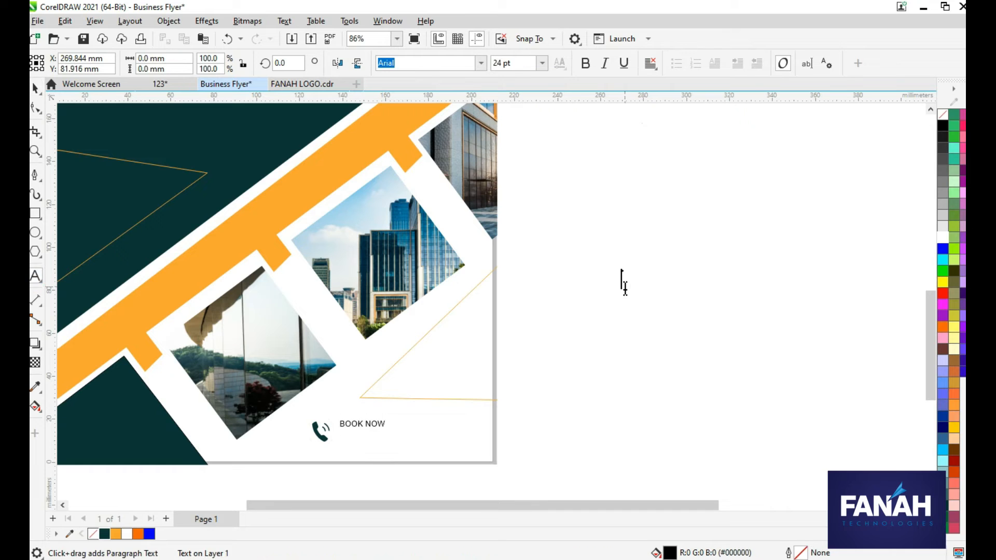
type("+000 123")
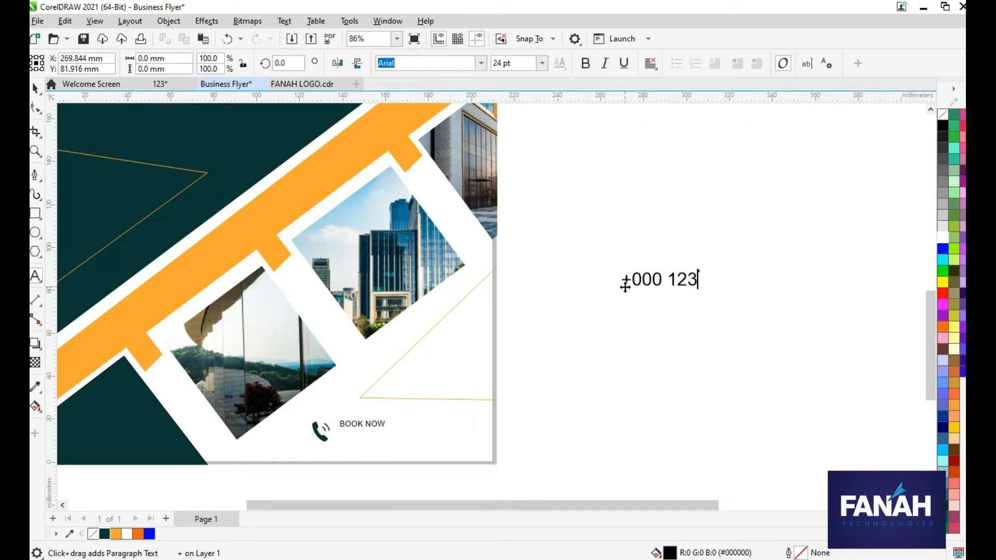
type("4 5678")
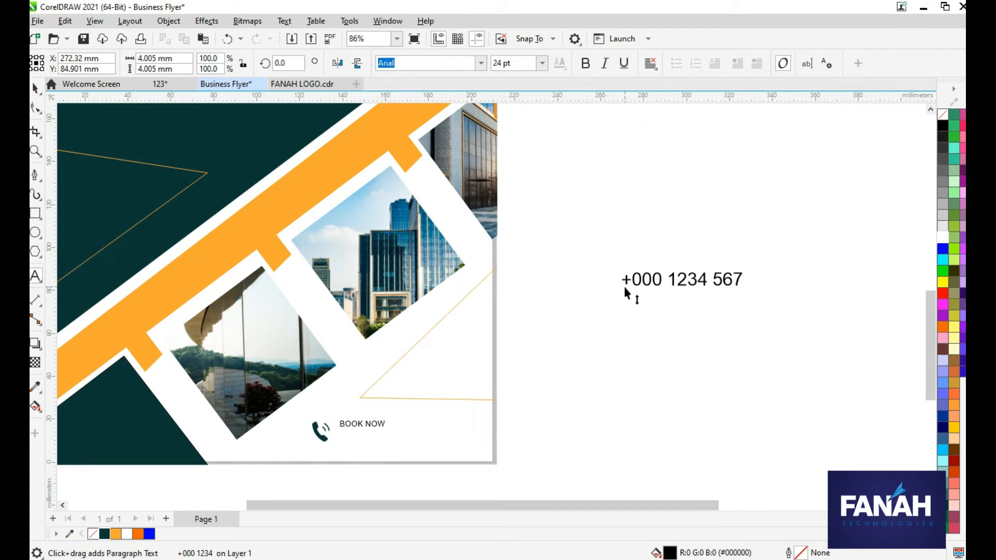
left_click(37, 97)
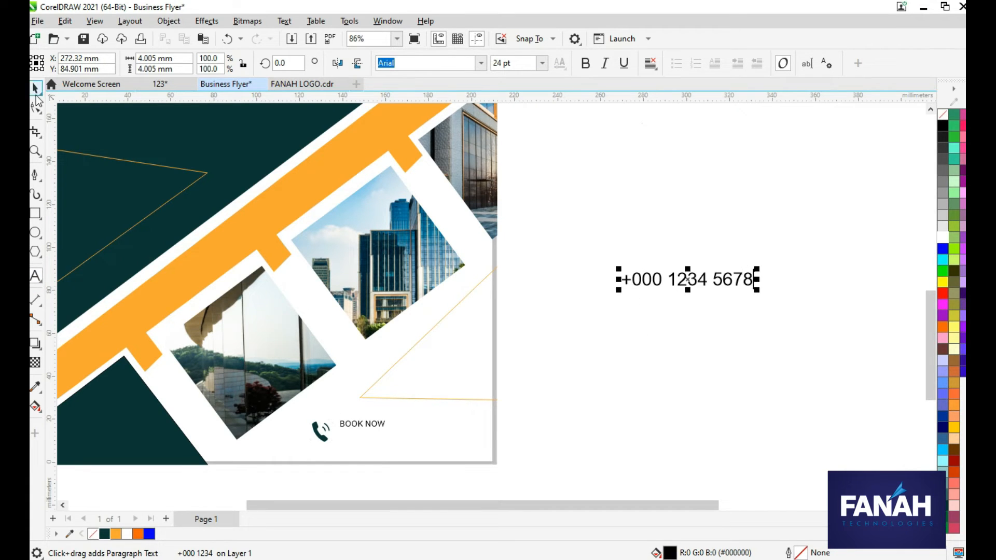
left_click(585, 62)
Scale the phone number down to 17.919 pt and place it directly beneath "BOOK NOW".
left_click_drag(589, 357, 555, 434)
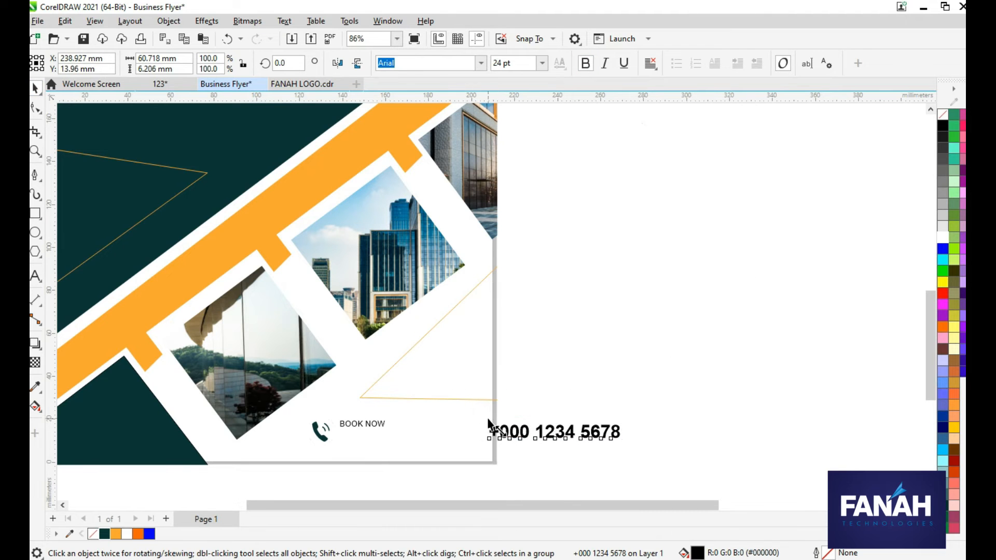
left_click_drag(487, 422, 508, 425)
left_click_drag(574, 440, 385, 437)
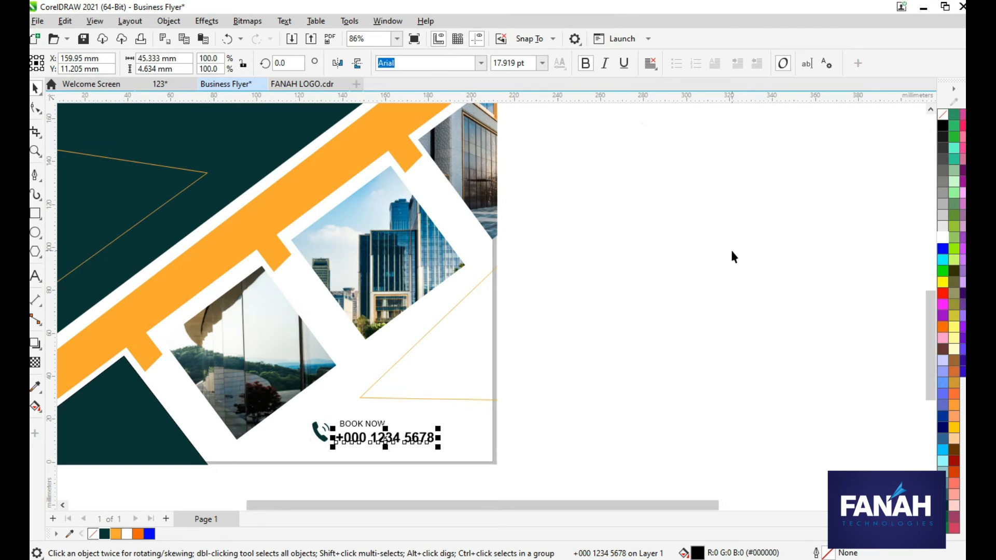
left_click(551, 287)
Add the two-line text "PACKAGE STARTS", scale it to 18.647 pt, place it on the dark green shape in the lower page corner and color it white.
scroll(551, 287, "down", 1)
scroll(551, 287, "down", 1)
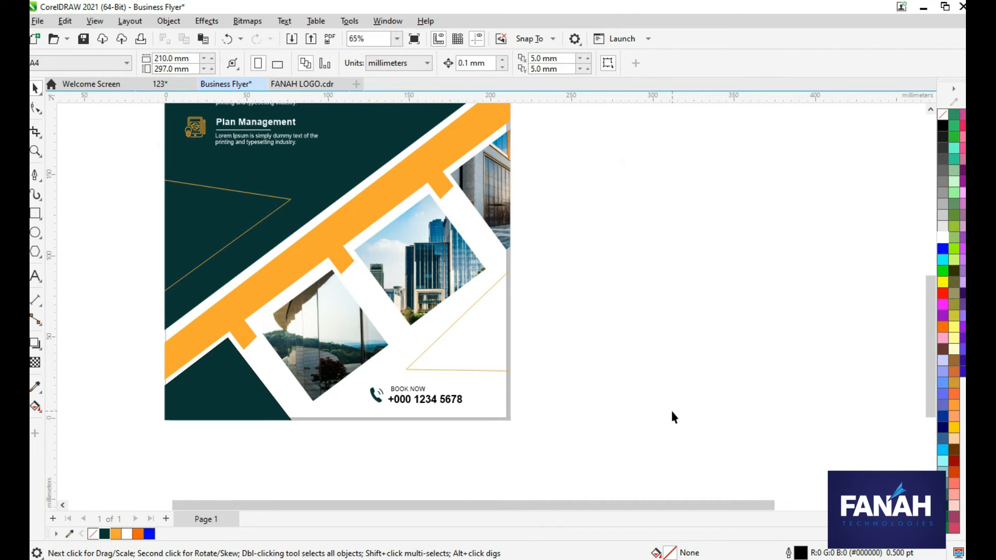
left_click(35, 276)
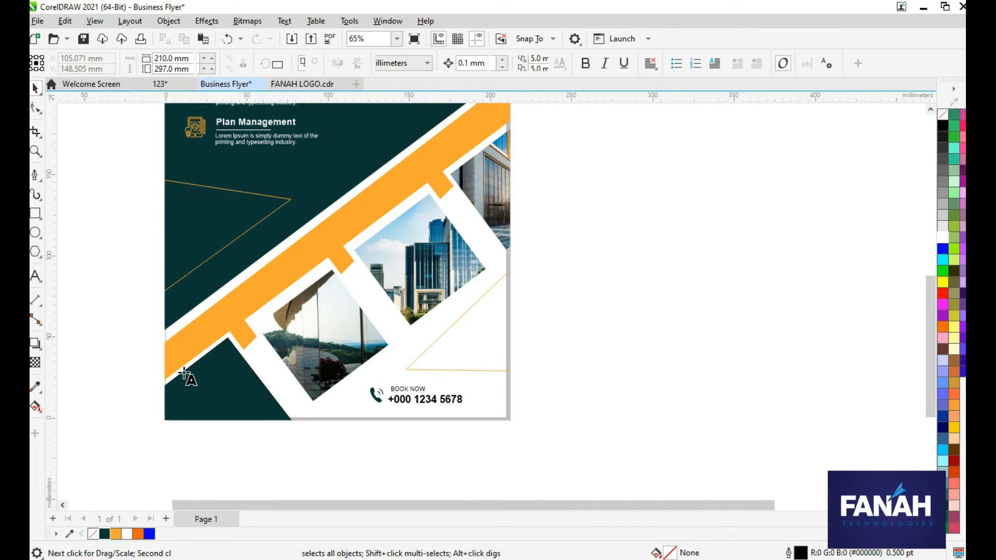
left_click(757, 305)
type("PACKAGE")
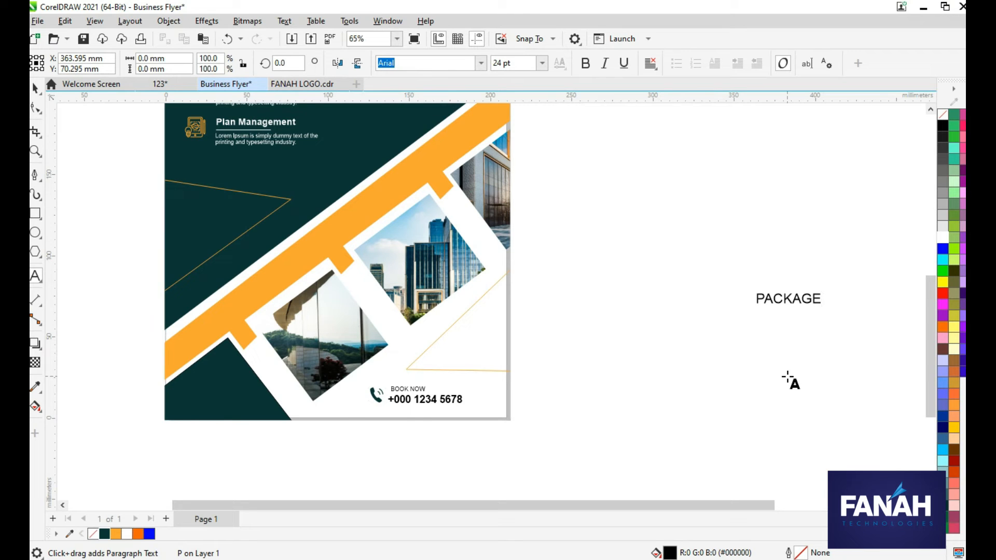
type(" STARTS")
key("ctrl+space")
left_click_drag(790, 304, 221, 379)
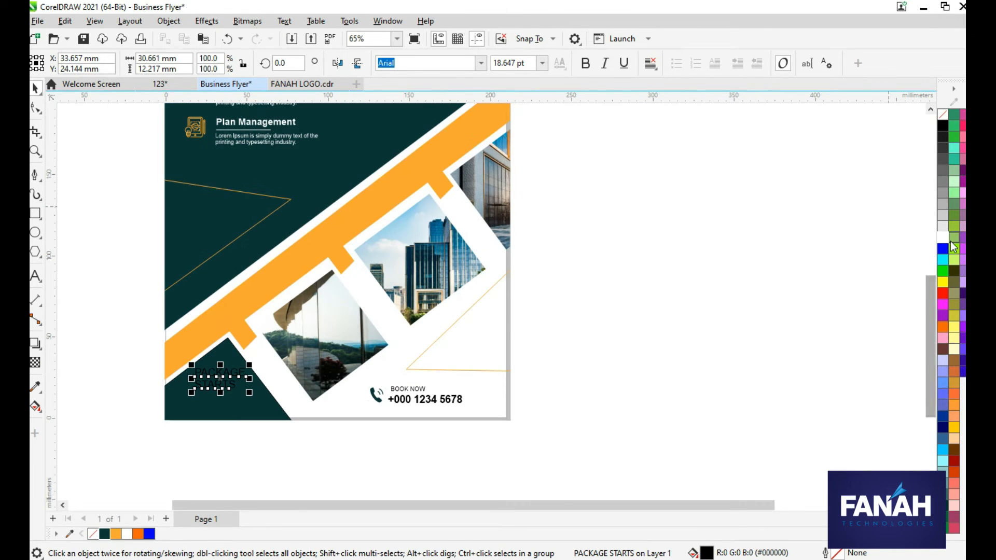
left_click(567, 298)
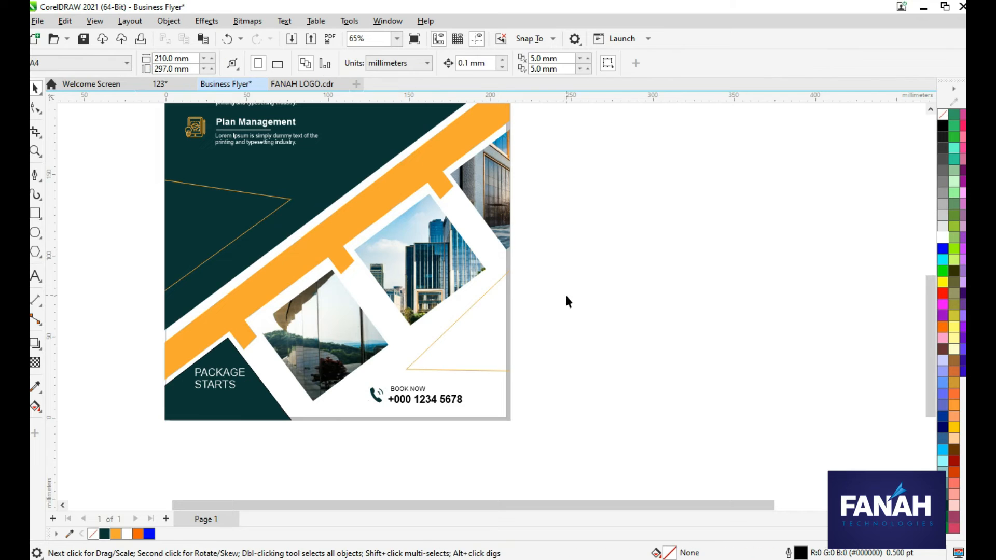
Add the price text "800" in bold, place it enlarged beneath "PACKAGE STARTS" and color it yellow-orange.
left_click(35, 277)
left_click(602, 280)
type("800")
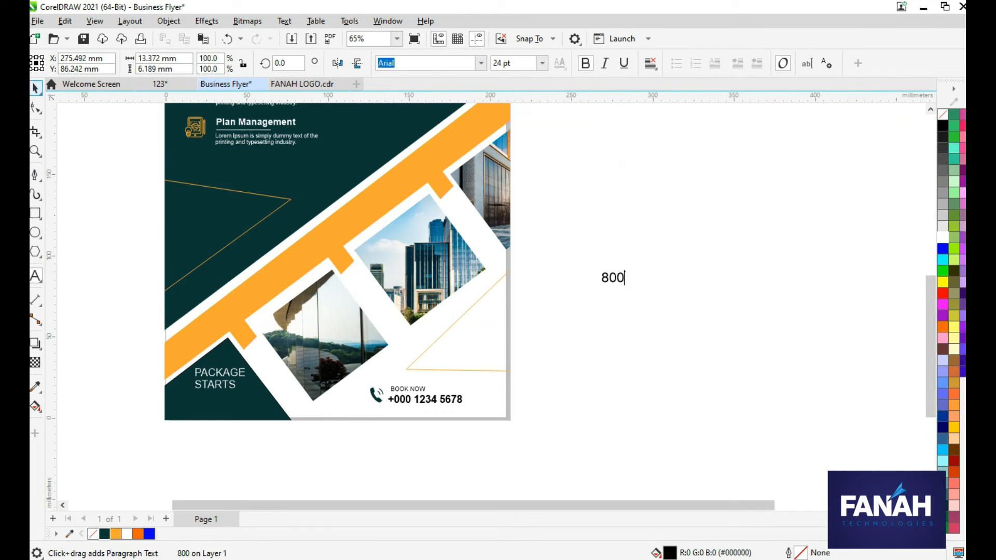
left_click(35, 88)
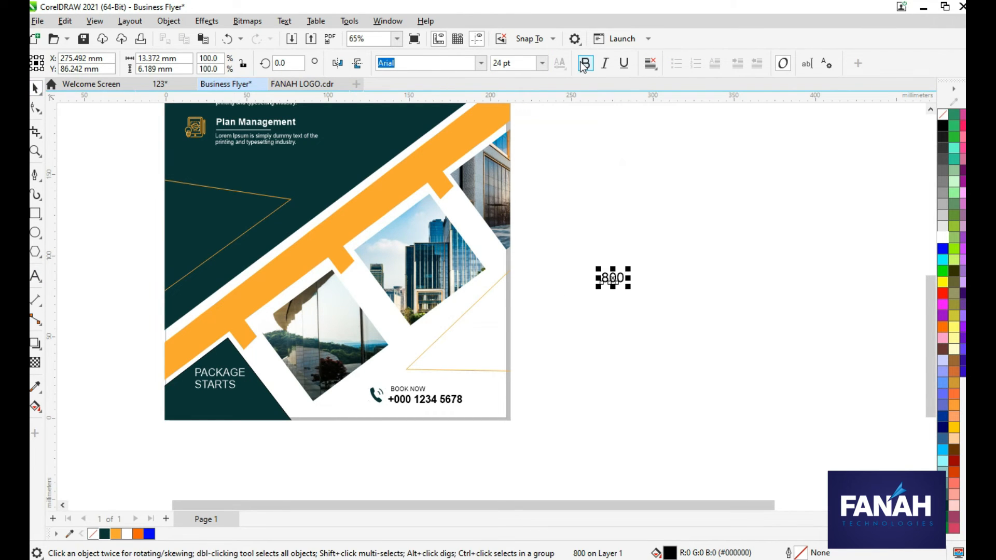
left_click_drag(631, 283, 225, 405)
left_click(115, 534)
left_click(563, 273)
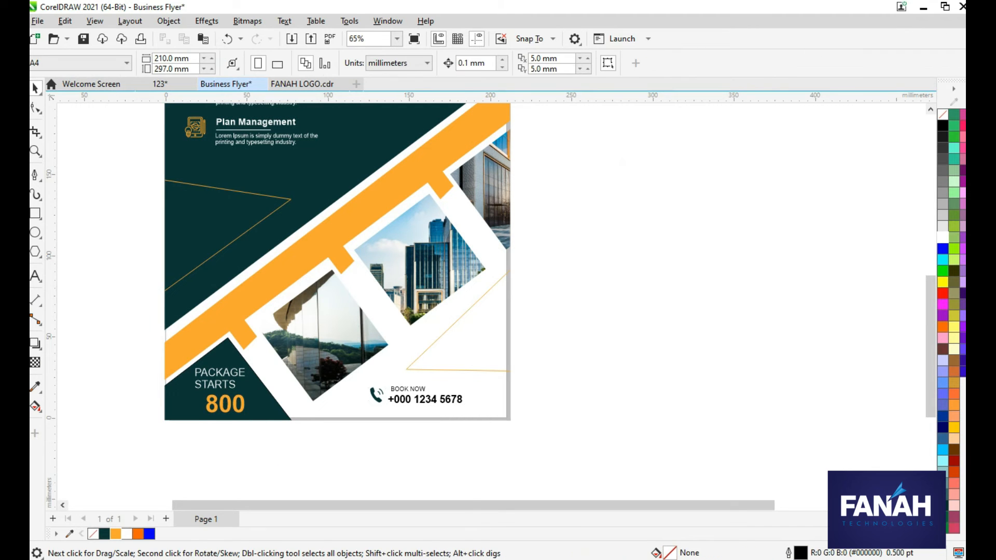
Add a "$" text in yellow-orange and place it directly in front of the 800 price.
left_click(36, 276)
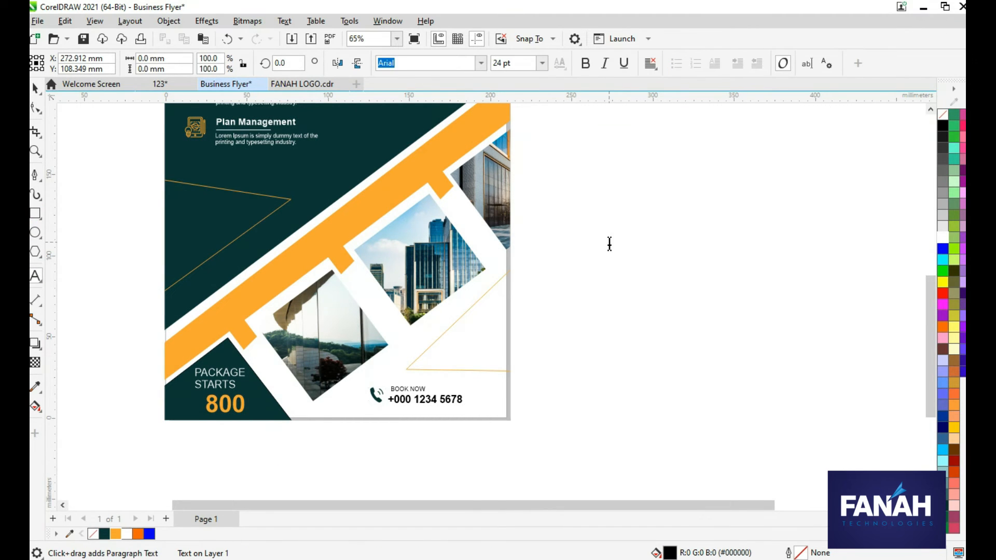
left_click(610, 243)
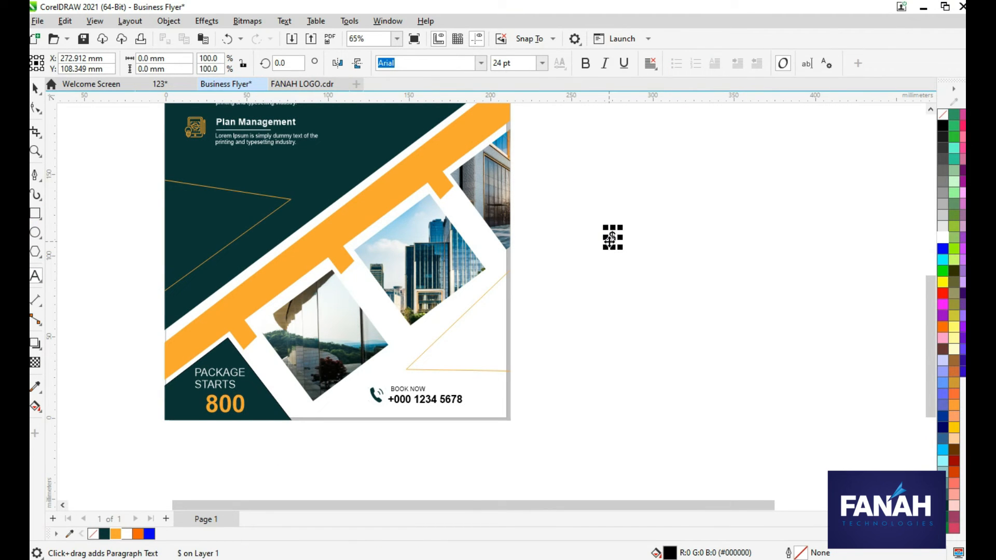
type("$")
left_click(115, 534)
key("ctrl+space")
left_click_drag(612, 237, 202, 403)
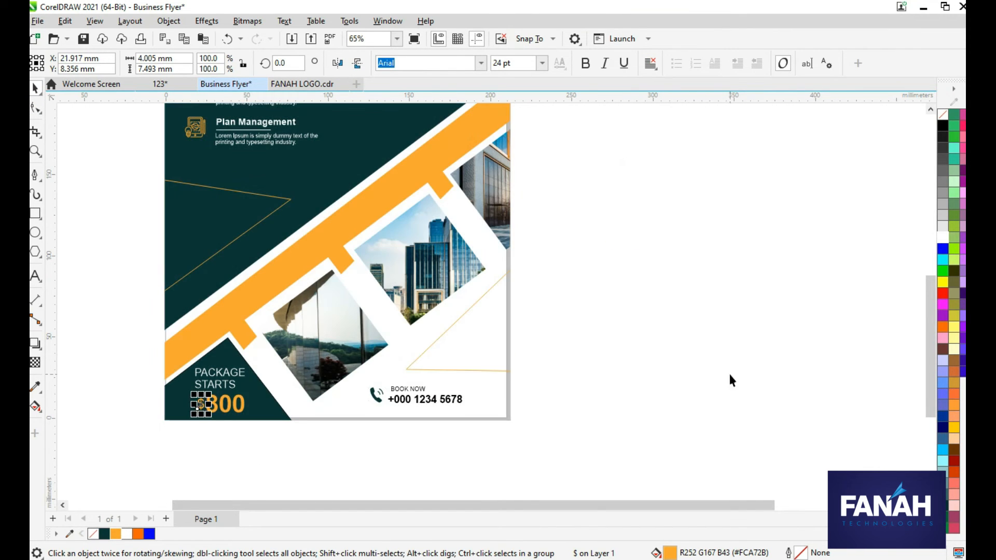
left_click(352, 450)
Duplicate the complete flyer artwork and place the copy beside the original page.
scroll(348, 442, "down", 1)
scroll(349, 442, "down", 1)
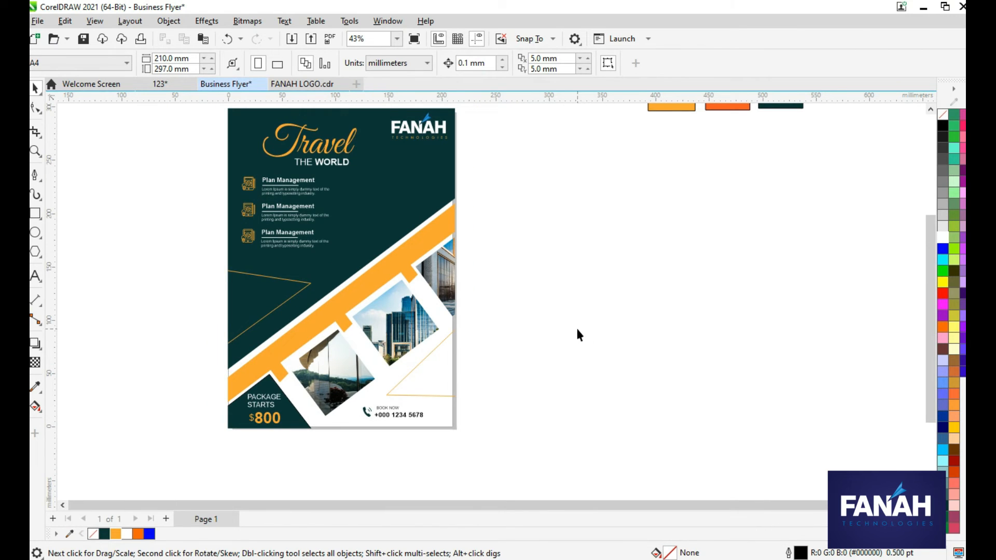
left_click_drag(933, 362, 927, 341)
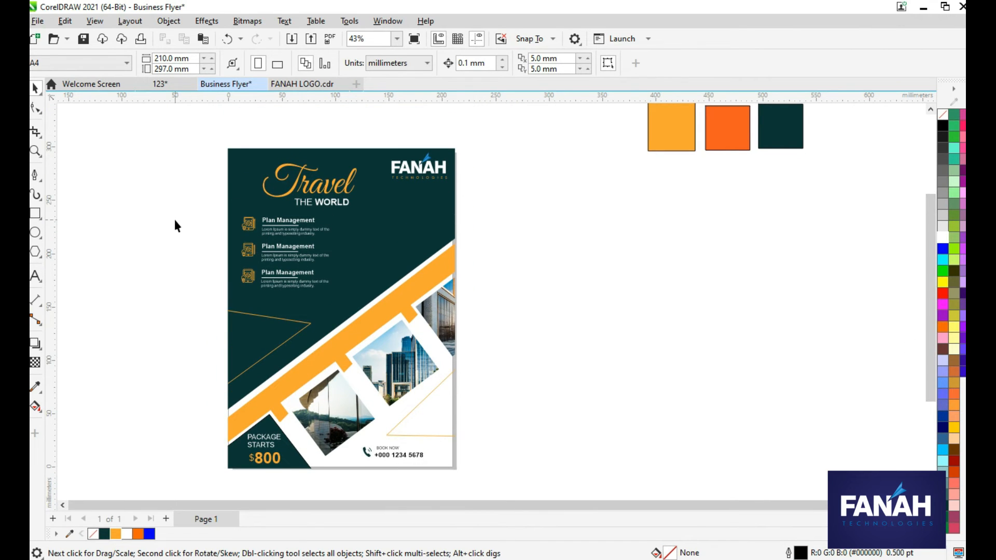
left_click_drag(222, 128, 485, 436)
left_click_drag(359, 228, 602, 231)
left_click_drag(930, 361, 927, 326)
key("Escape")
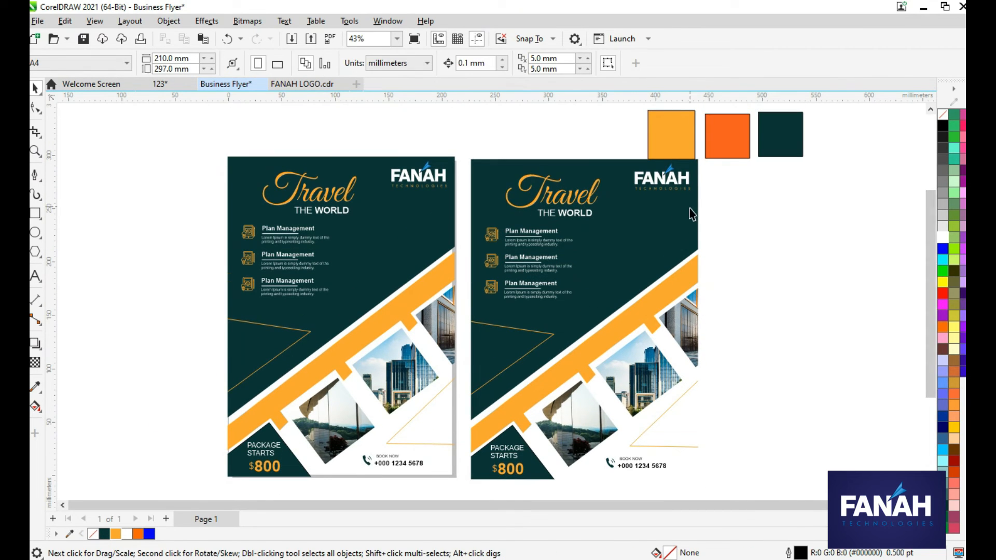
Try a blue fill on the large background shape inside the duplicate flyer's frame and set it back to dark green.
double_click(643, 241)
left_click(726, 203)
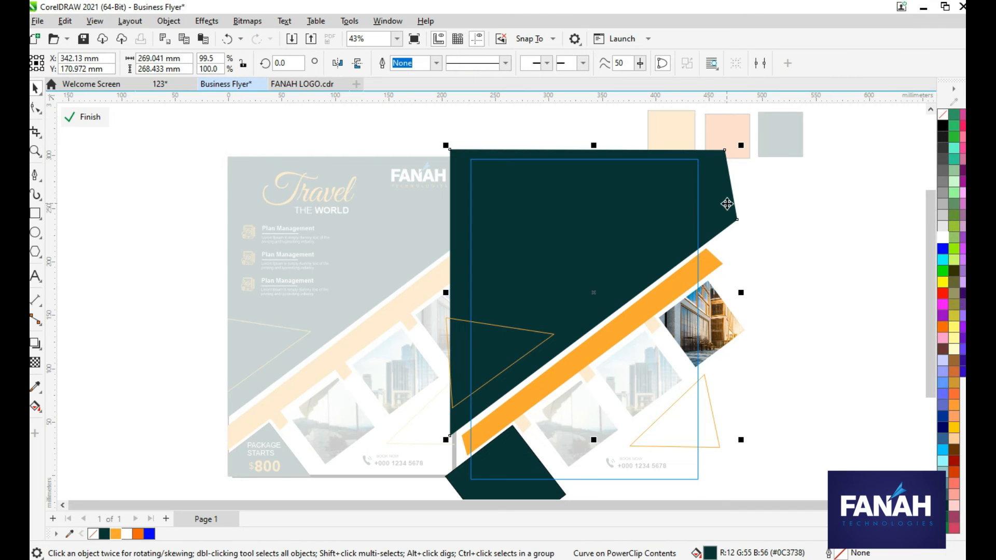
left_click(148, 537)
left_click(105, 534)
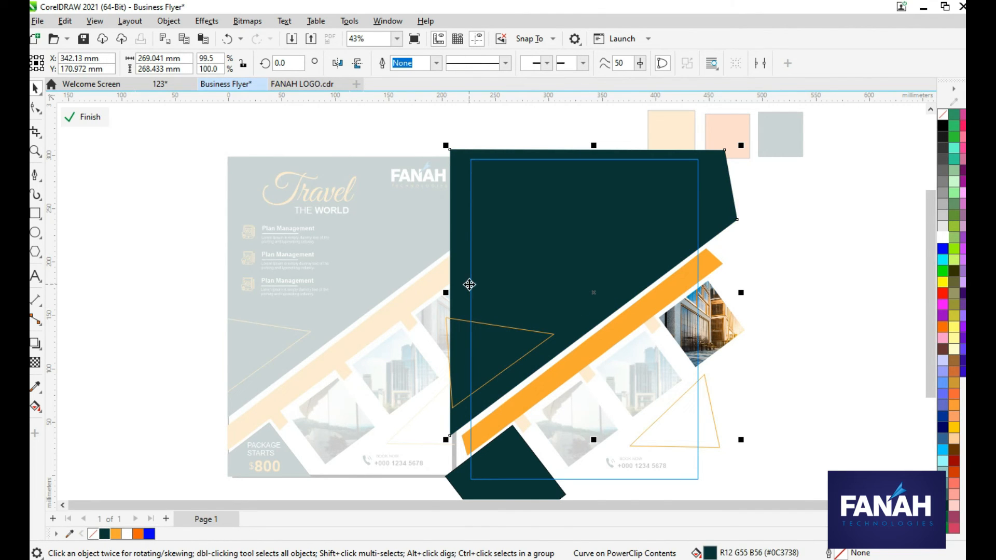
left_click(760, 282)
left_click(80, 117)
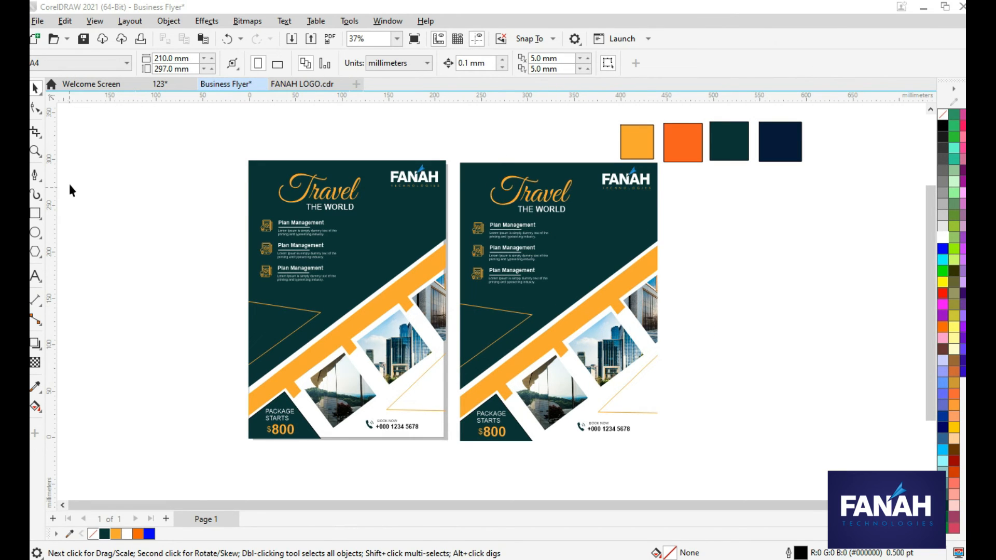
left_click(569, 247)
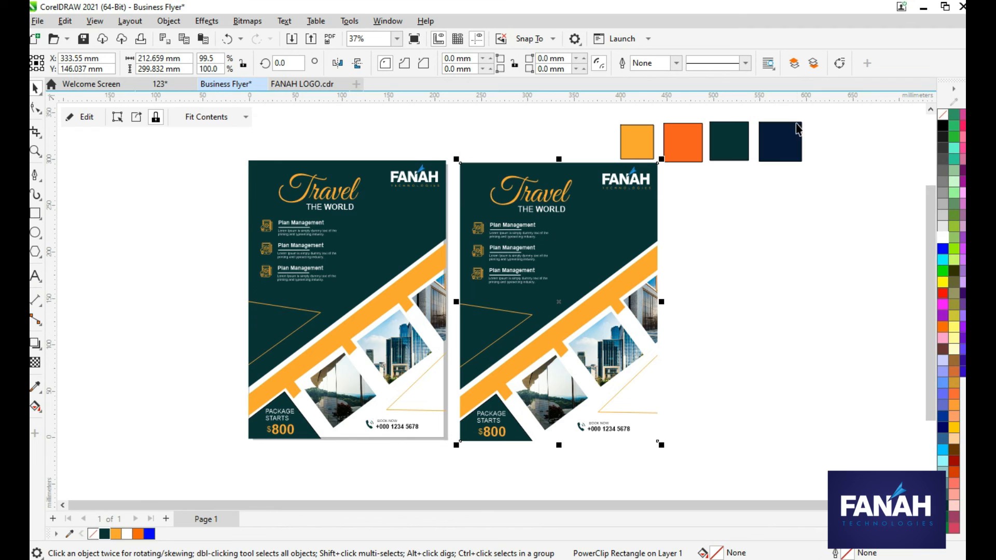
left_click(791, 140)
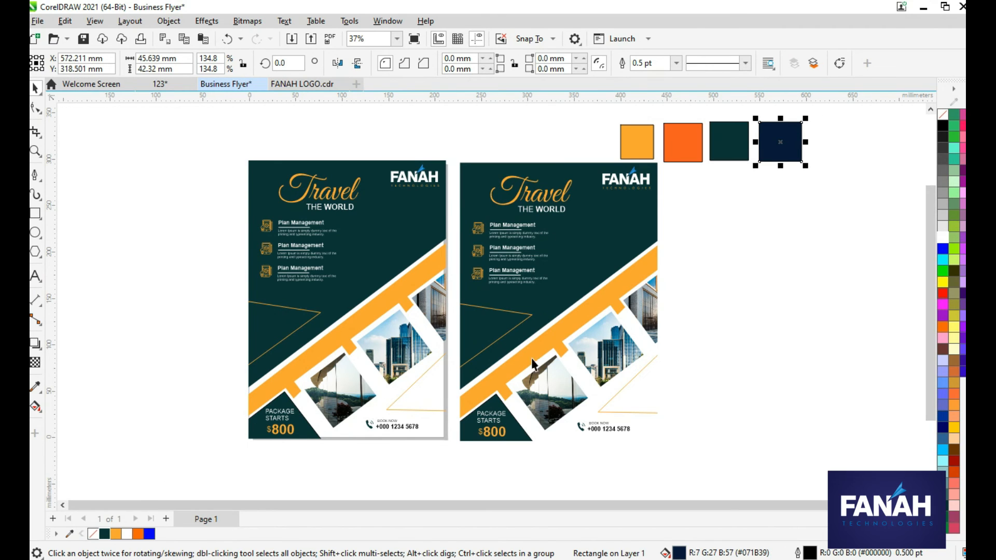
left_click(500, 382)
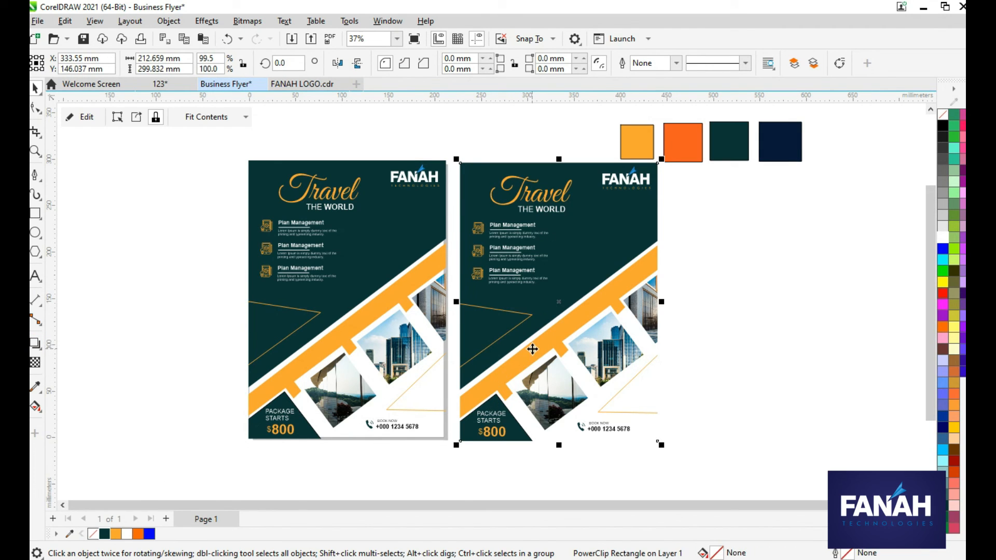
left_click(769, 148)
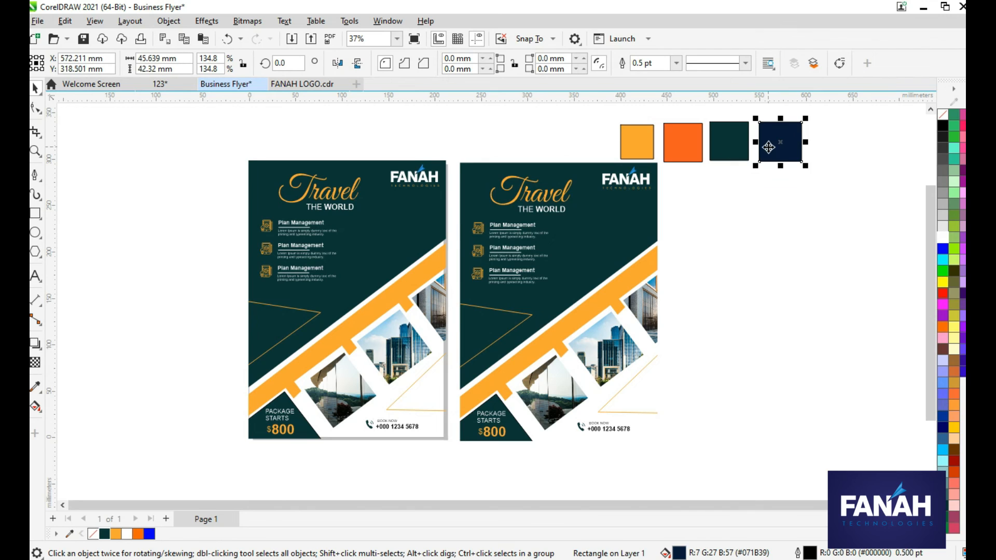
Draw a rectangle about 50 x 45 mm beside the original flyer and fill it with the navy sampled from the navy swatch.
left_click(37, 213)
left_click_drag(106, 217, 154, 258)
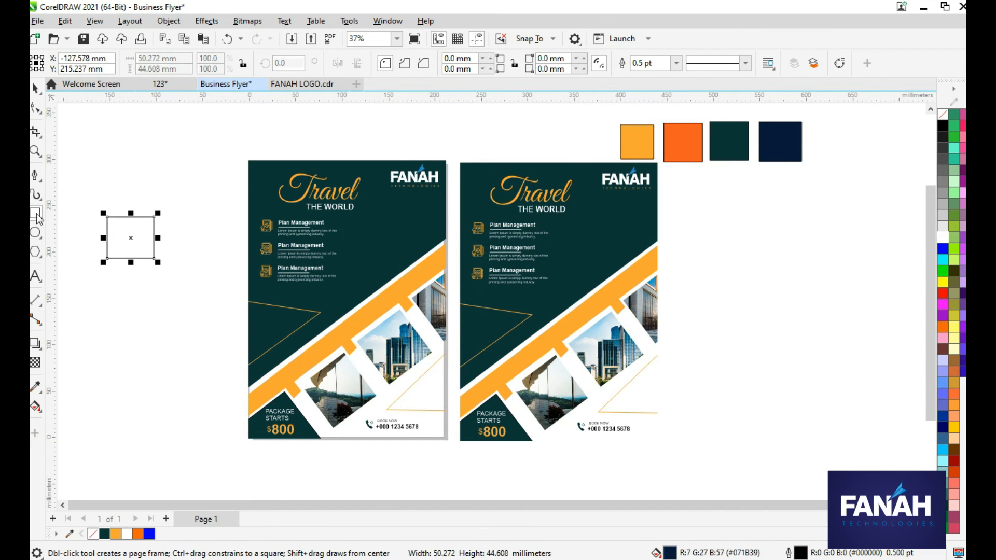
left_click(36, 387)
left_click(776, 141)
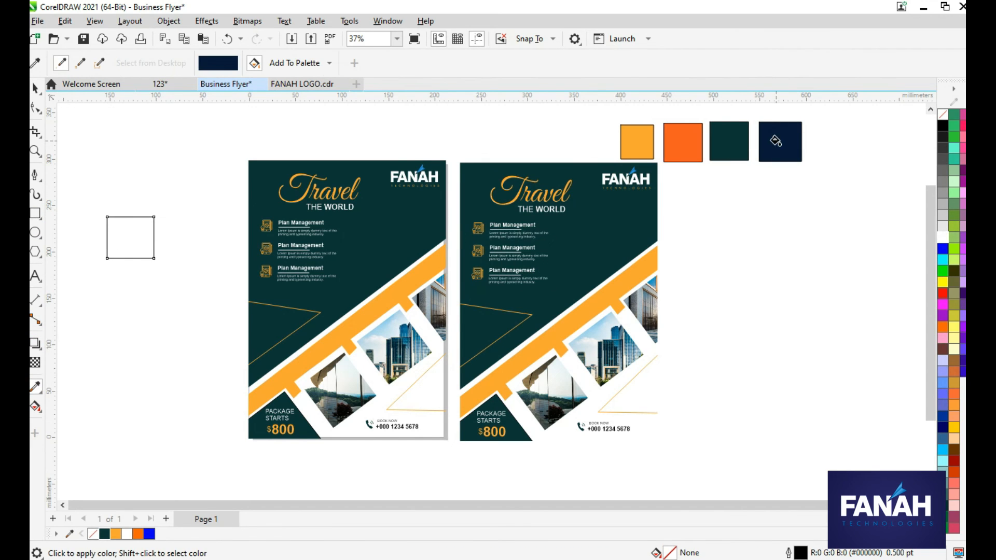
left_click(136, 253)
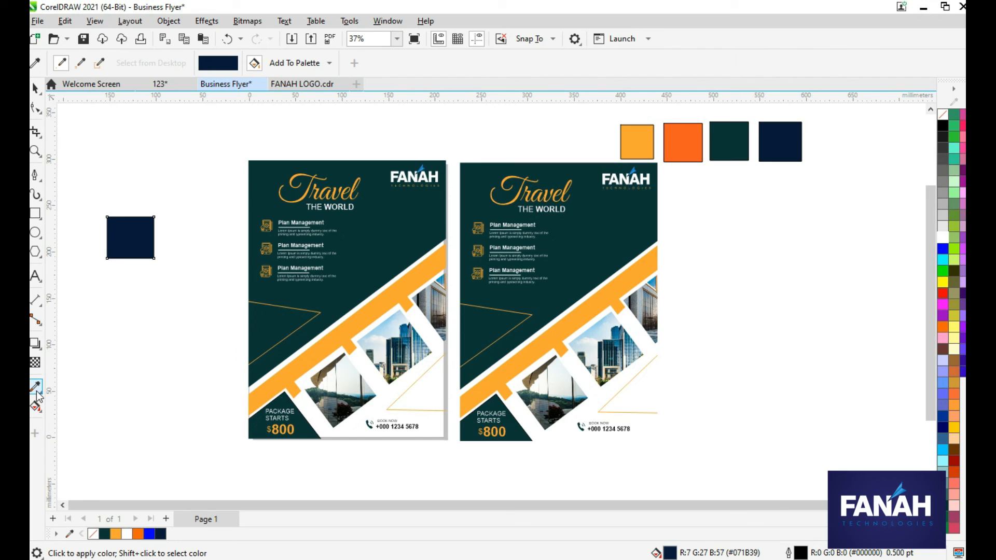
Refill the rectangle beside the original flyer with the orange sampled from the orange swatch, adding that color to the document palette.
left_click(678, 137)
key("ctrl+z")
left_click(35, 90)
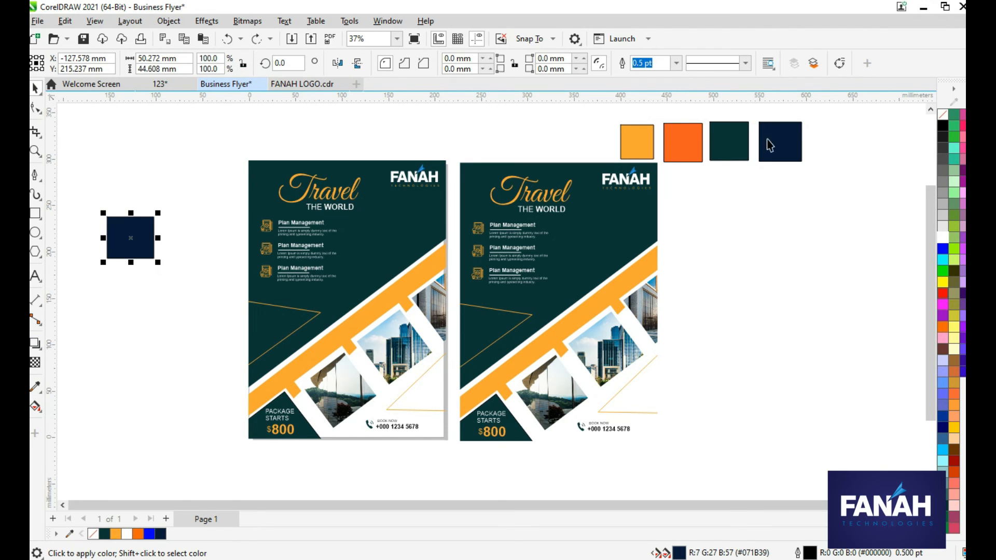
left_click(683, 141)
left_click(35, 386)
left_click(678, 144)
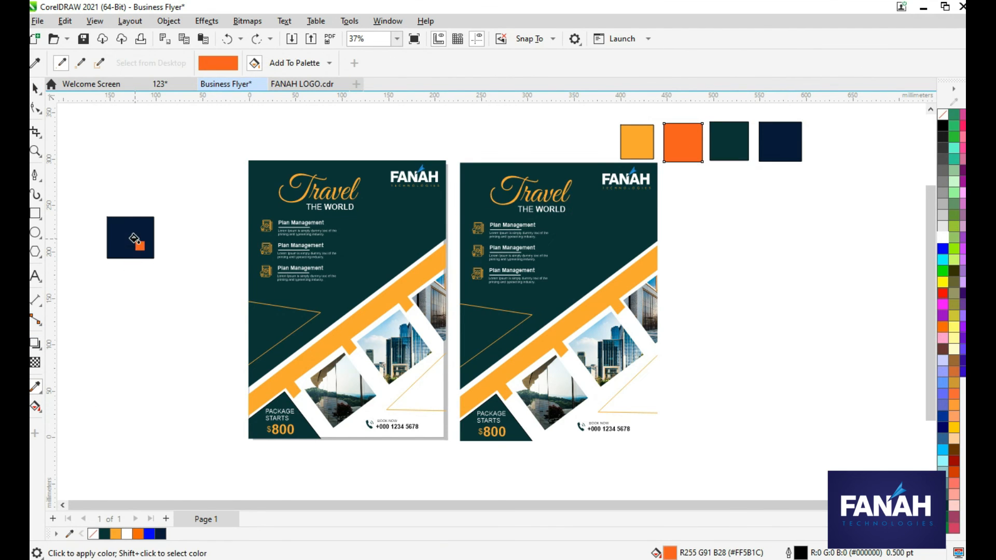
left_click(125, 236)
key("space")
left_click(129, 155)
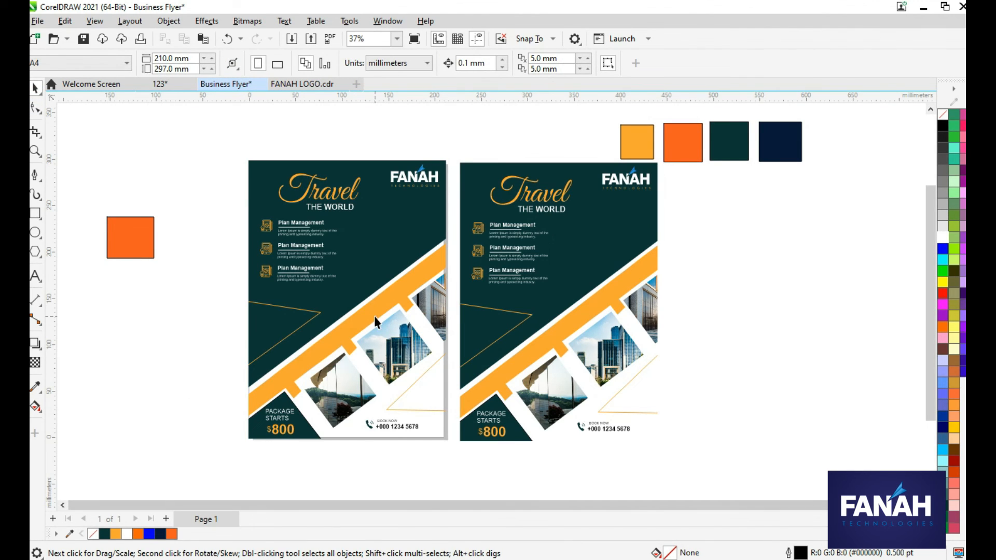
Open the duplicate flyer's PowerClip contents and fill the large background shape with navy (#071B39).
double_click(581, 281)
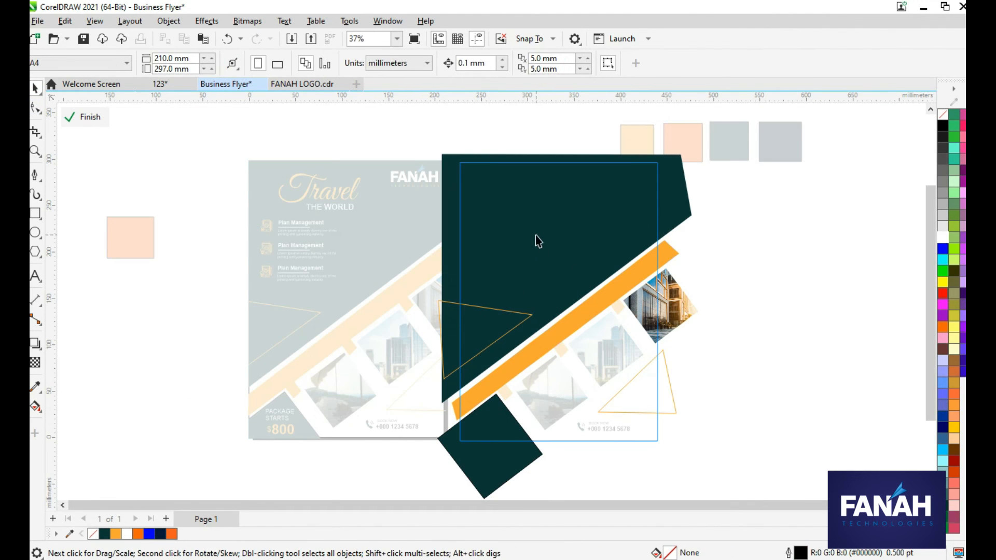
left_click(535, 237)
left_click(160, 534)
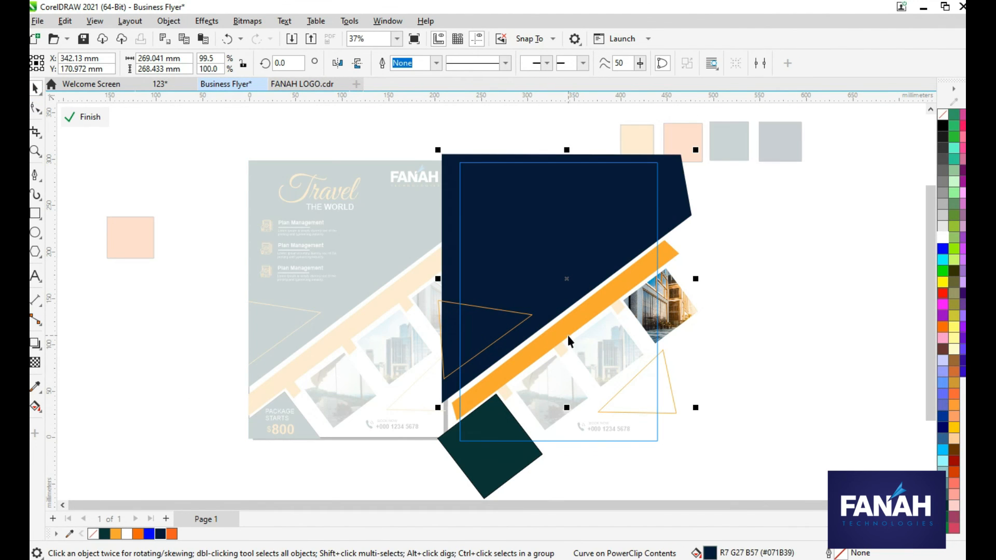
Try filling the diagonal band and both triangle outlines inside the duplicate flyer's frame with orange (#FF6600), and undo that fill.
left_click(568, 335)
left_click(521, 315, "shift")
left_click(668, 372, "shift")
left_click(138, 534)
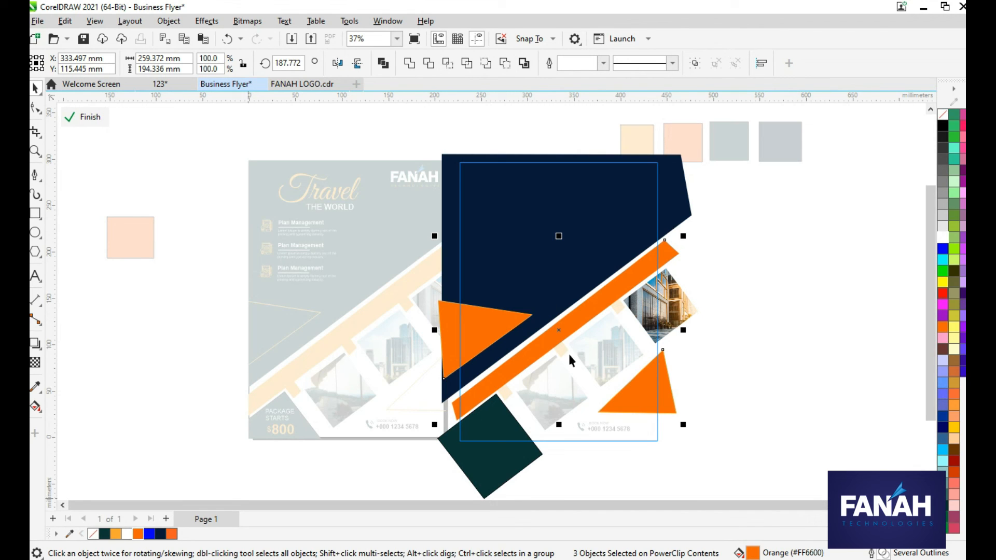
key("ctrl+z")
left_click(727, 316)
Fill the duplicate flyer's diagonal band with orange (#FF6600), recolor both triangle outlines to orange #FF5B1C, and finish editing the PowerClip contents.
left_click(506, 375)
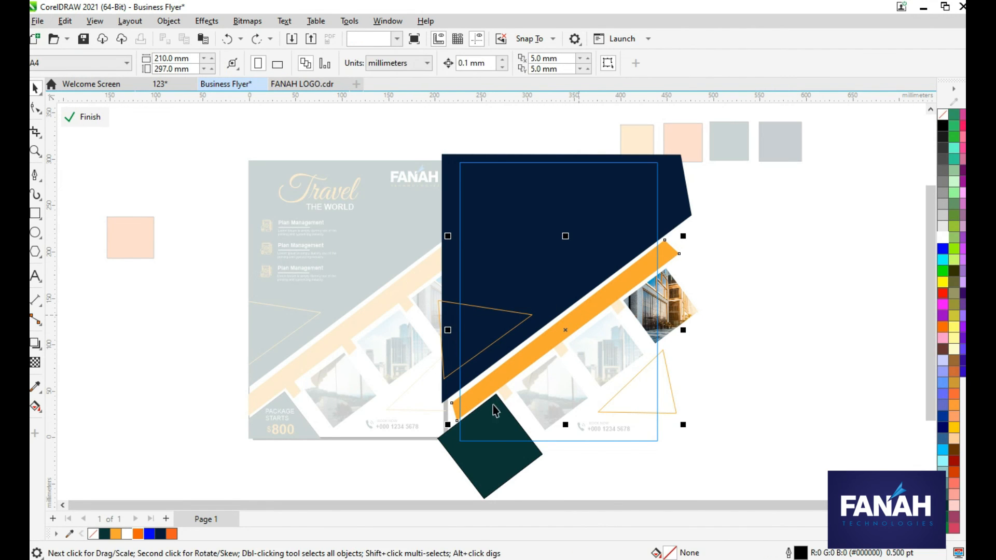
left_click(138, 534)
left_click(674, 399)
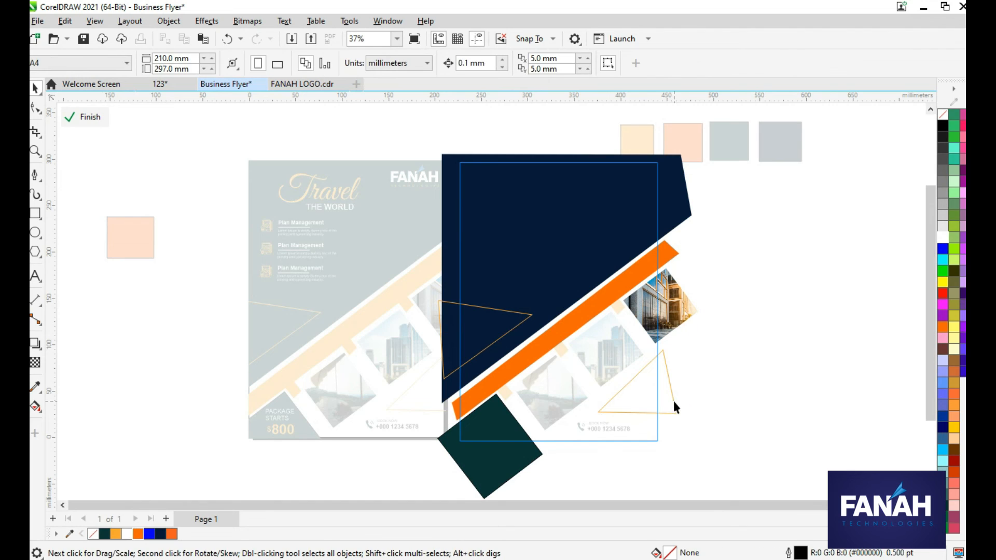
right_click(171, 533)
left_click(489, 308)
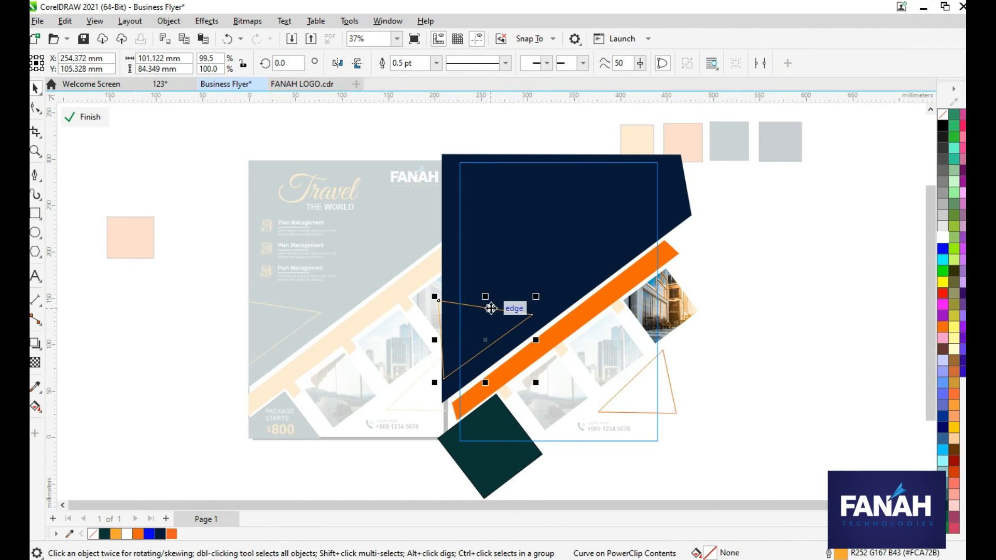
right_click(172, 536)
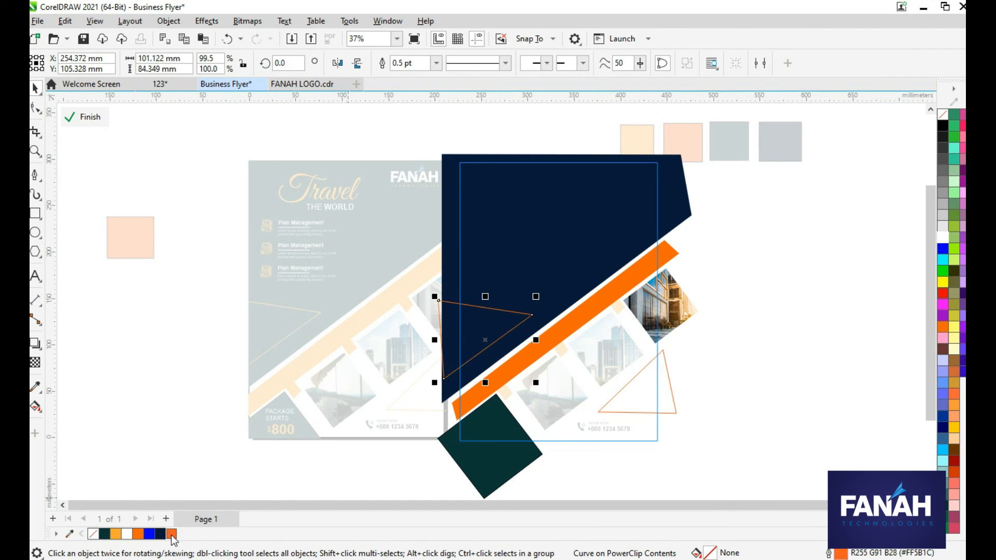
left_click(107, 124)
Fill the three small yellow connector pieces between the band and photos on the duplicate flyer with orange (#FF5B1C).
scroll(563, 218, "up", 1)
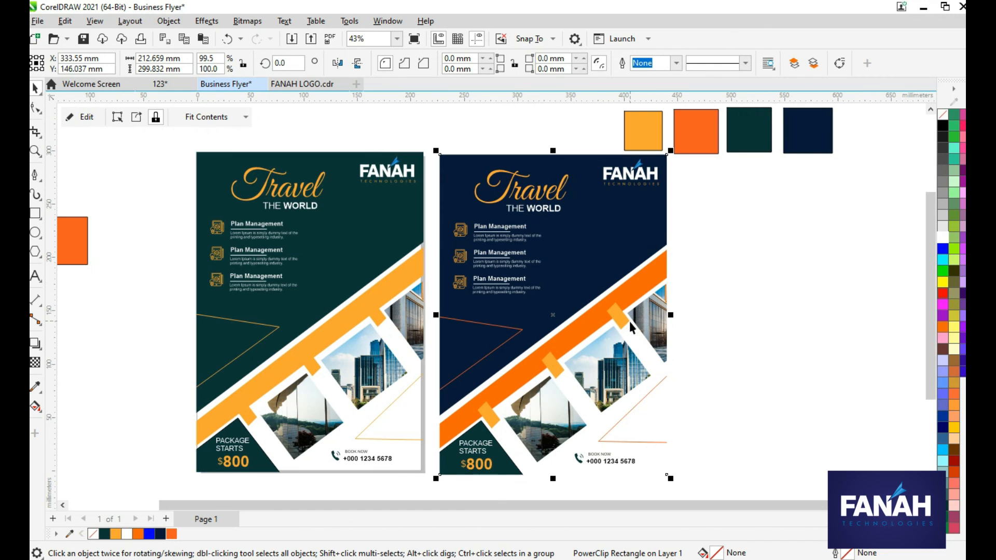
left_click(617, 315)
left_click(554, 365, "shift")
left_click(486, 414, "shift")
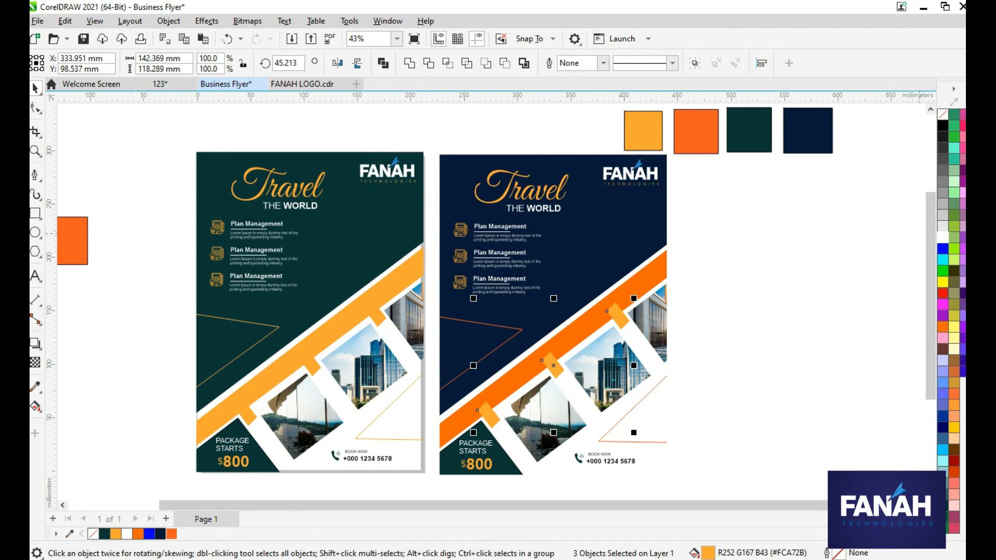
left_click(172, 534)
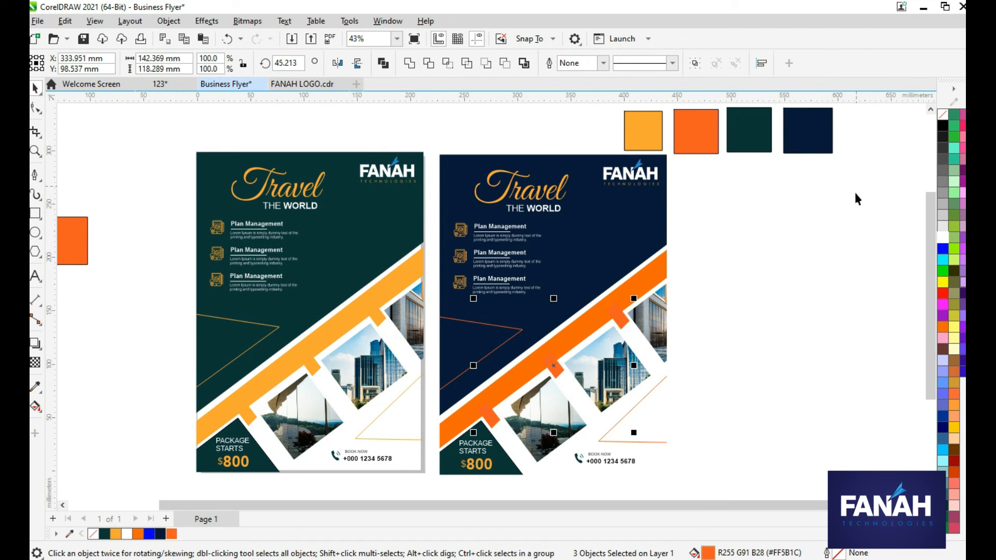
Reopen the duplicate flyer's PowerClip contents, refill the diagonal band with orange #FF5B1C, and finish editing.
double_click(497, 391)
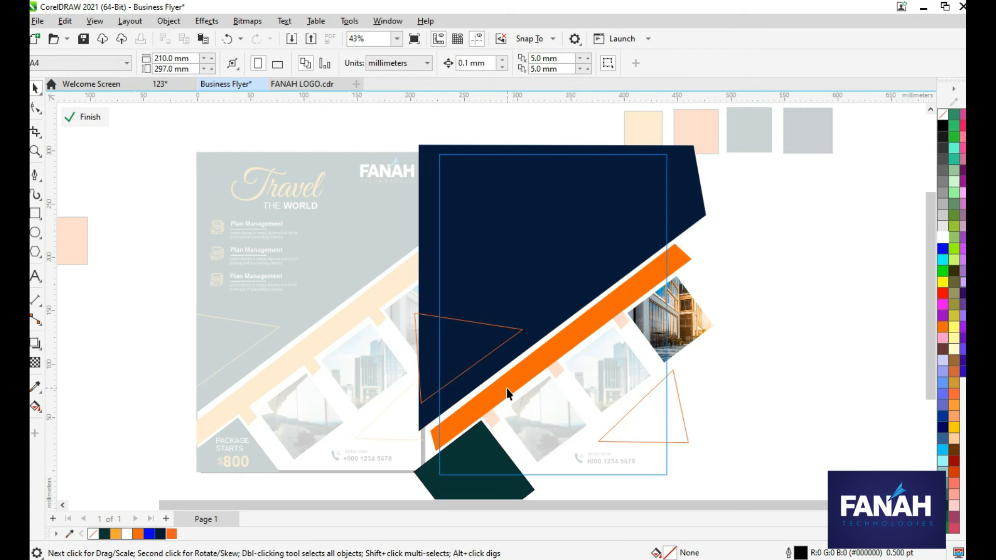
left_click(507, 388)
left_click(171, 536)
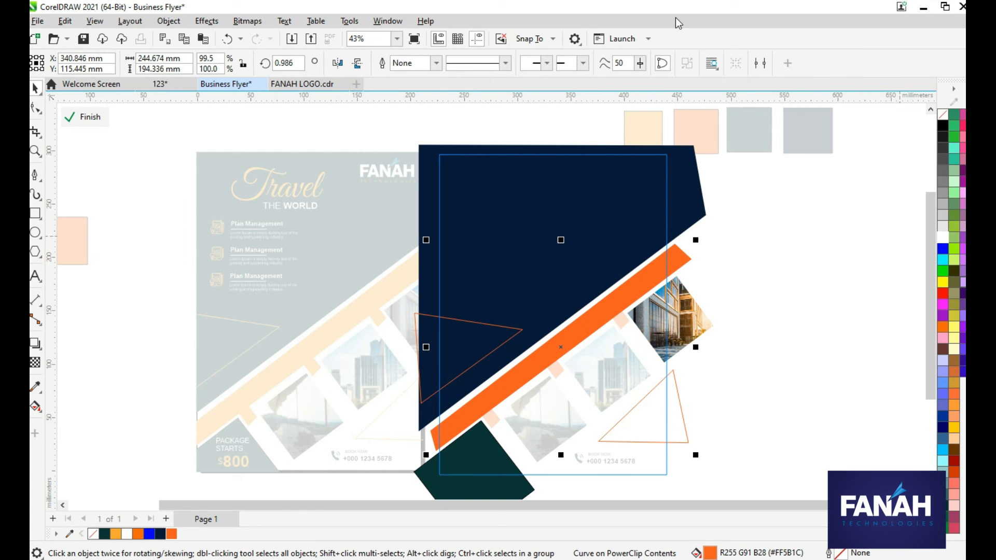
left_click(83, 118)
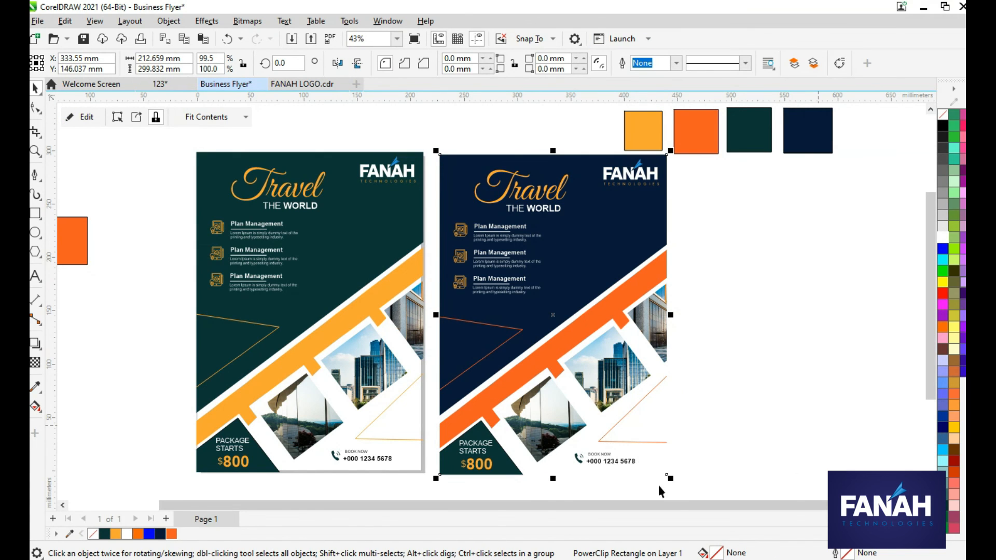
Recolor the Travel title and the three Plan Management icons on the navy flyer to orange (#FF5B1C).
left_click(505, 192)
left_click(171, 535)
left_click(466, 231)
left_click(460, 256, "shift")
left_click(460, 282, "shift")
left_click(171, 534)
left_click(748, 248)
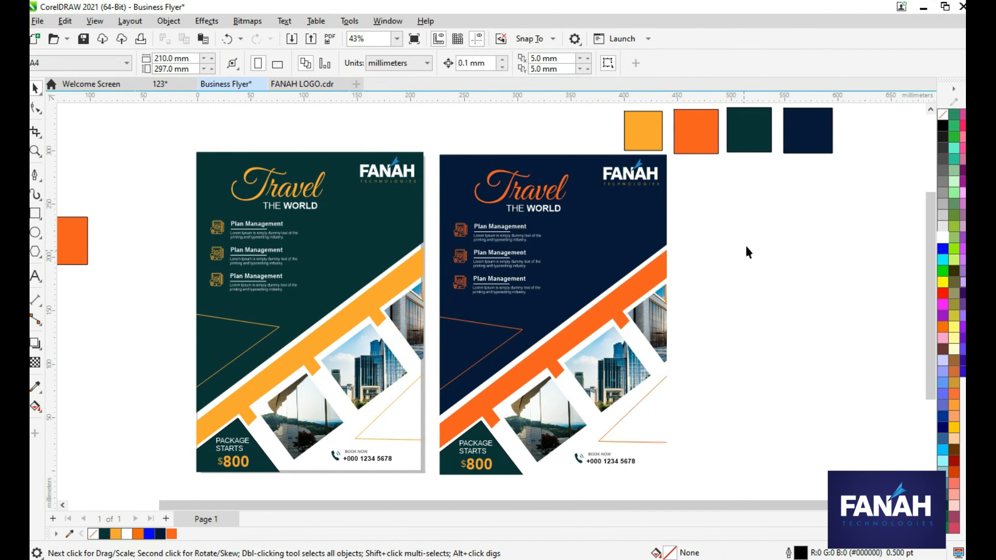
Recolor the price figure 800 and its dollar sign on the navy flyer to orange (#FF5B1C).
left_click(479, 468)
left_click(171, 534)
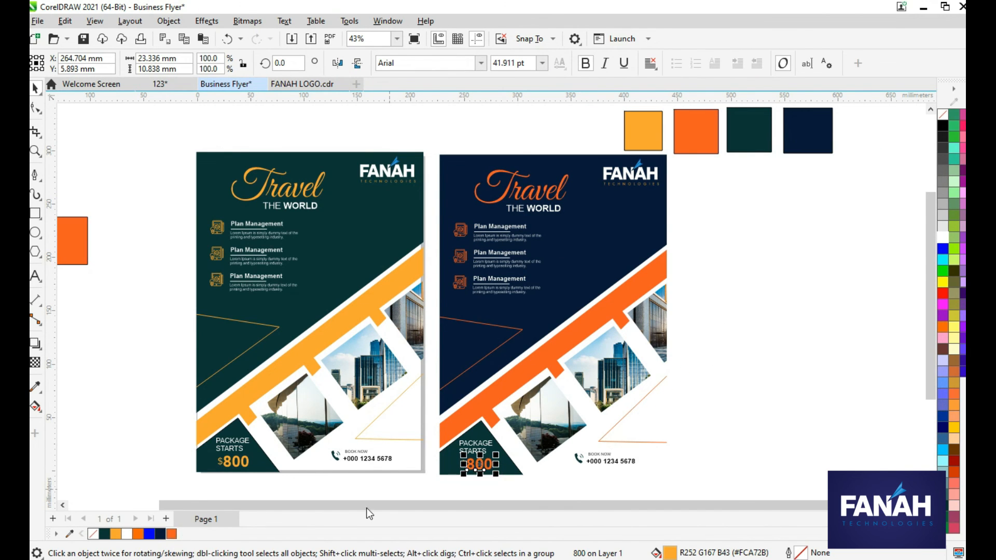
scroll(498, 460, "up", 2)
left_click(448, 475)
left_click(492, 459)
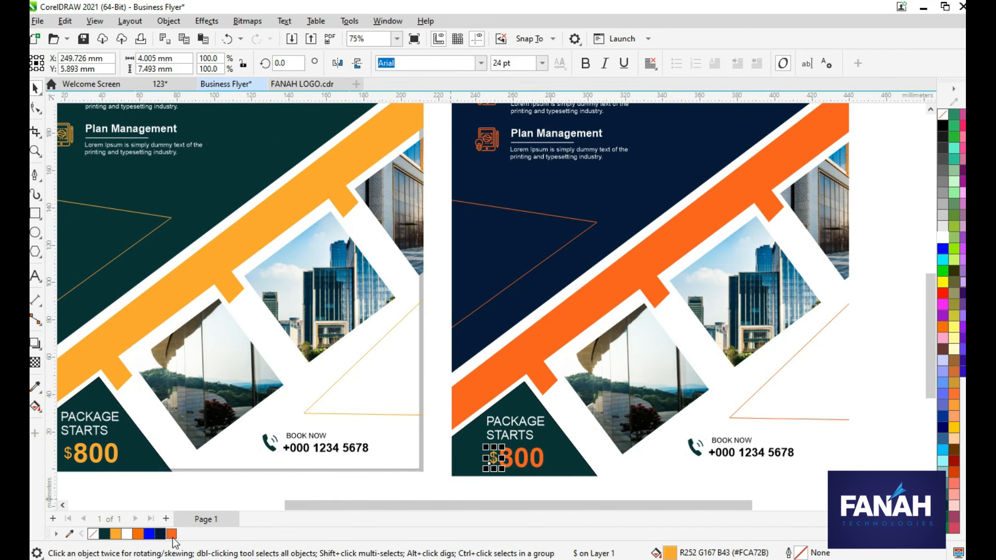
left_click(171, 535)
scroll(709, 487, "down", 1)
scroll(707, 484, "down", 2)
left_click(917, 334)
scroll(893, 294, "up", 3)
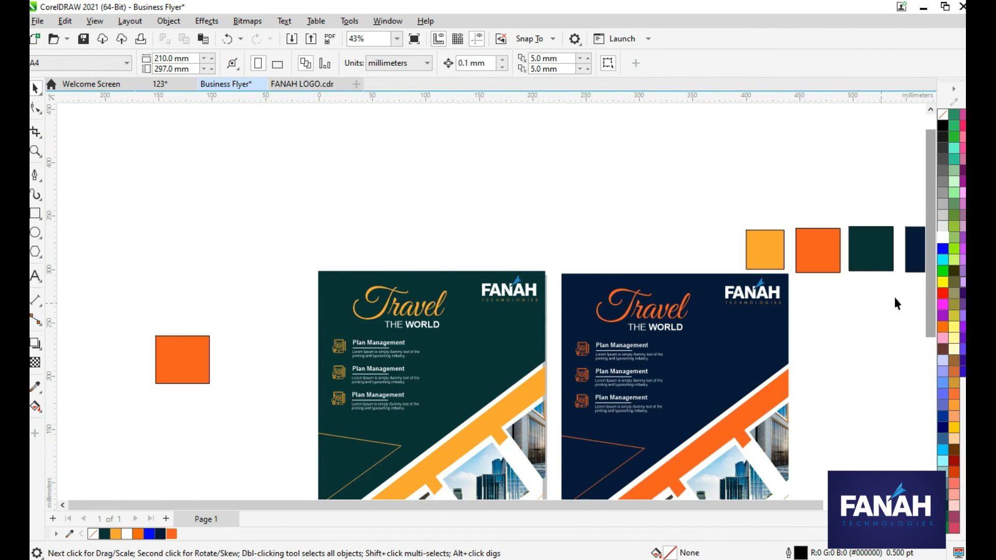